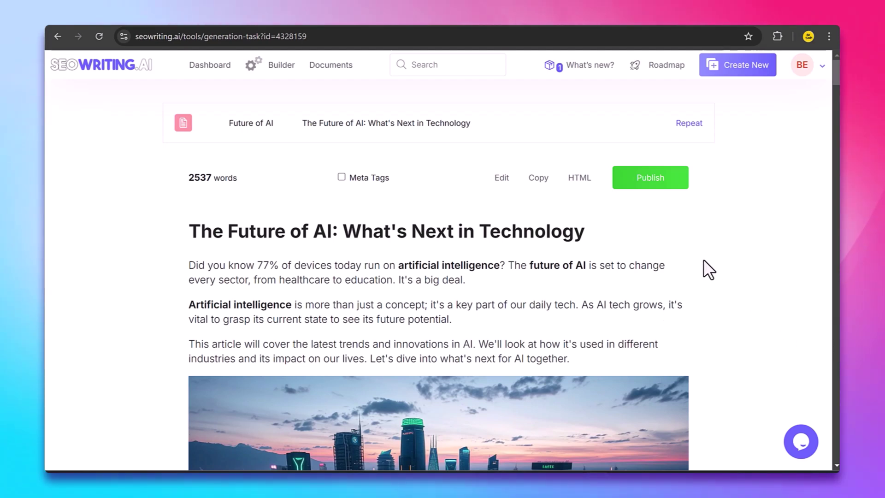
Read through the Future of AI article, past its tables and FAQ section, to the end
scroll(745, 259, "down", 3)
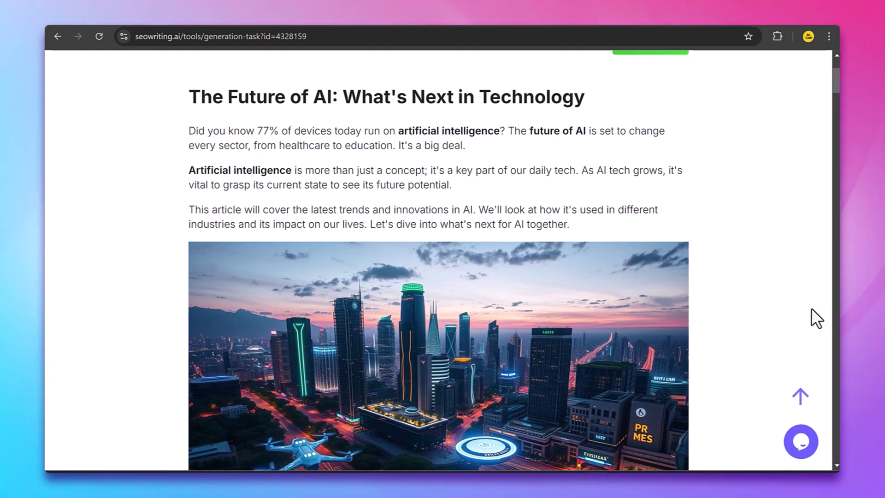
scroll(811, 308, "down", 1)
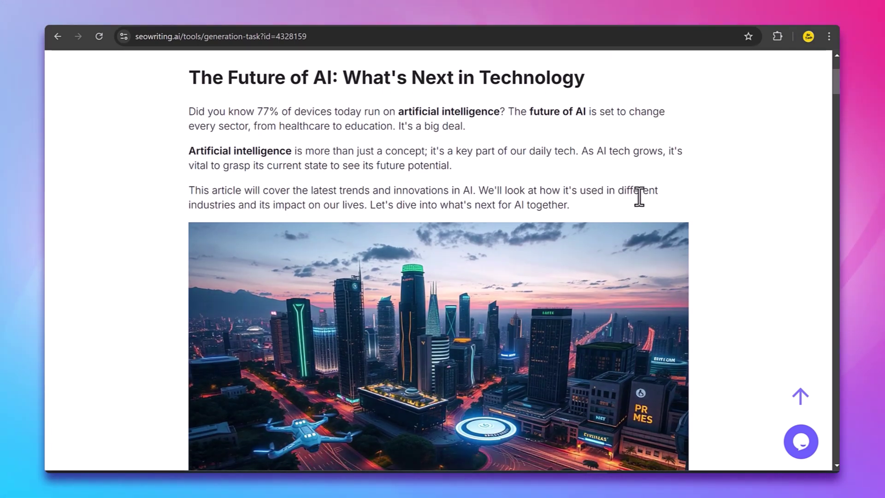
scroll(756, 249, "down", 3)
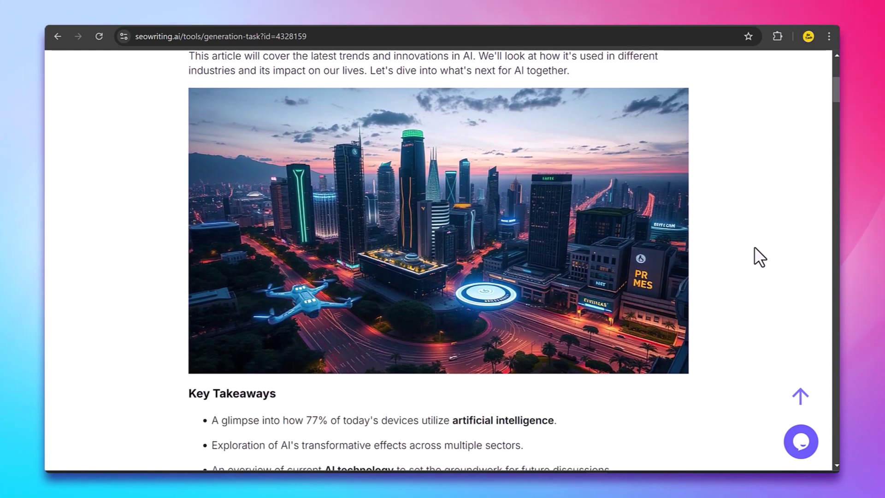
scroll(755, 248, "down", 1)
scroll(755, 248, "down", 3)
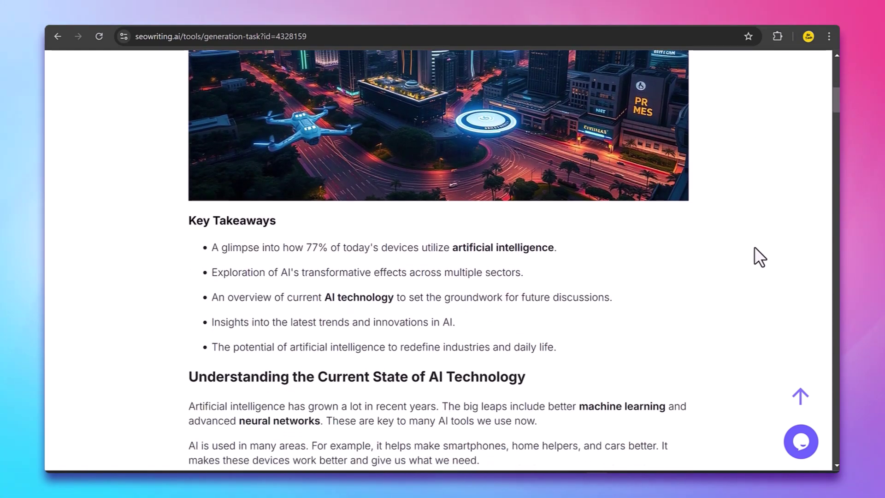
scroll(755, 248, "down", 3)
scroll(755, 247, "down", 5)
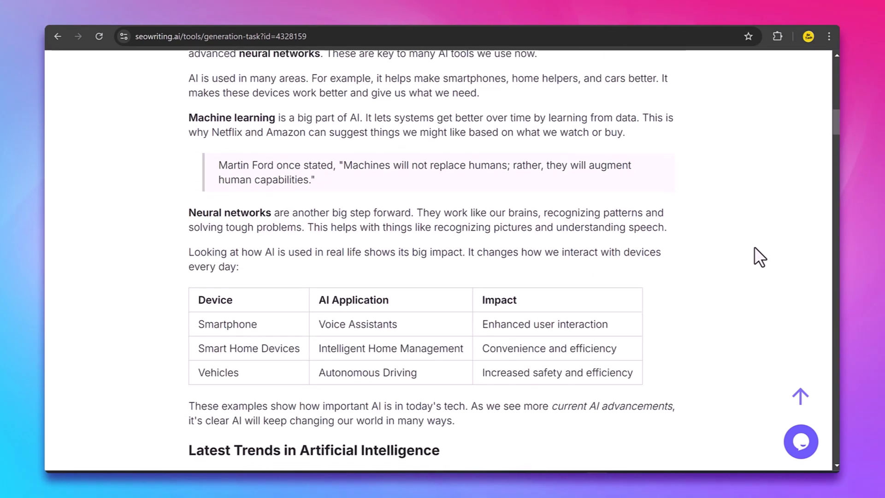
scroll(755, 248, "down", 1)
scroll(755, 247, "down", 2)
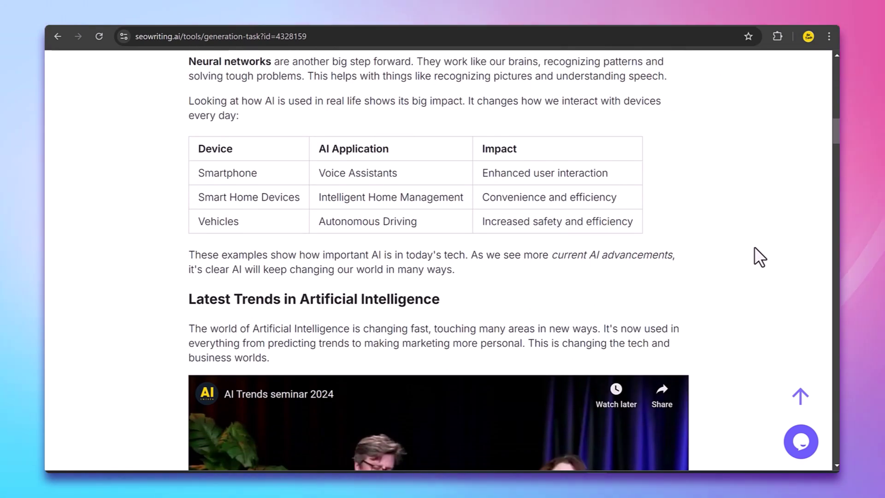
scroll(755, 248, "down", 5)
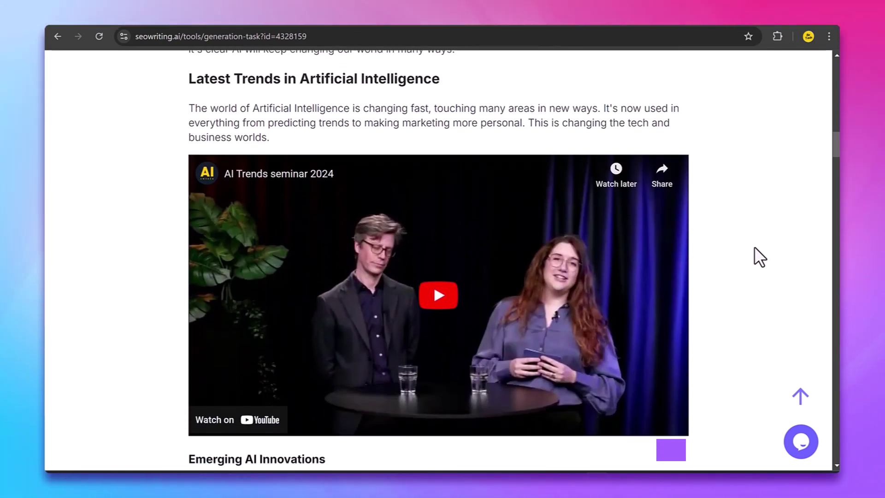
scroll(754, 247, "down", 8)
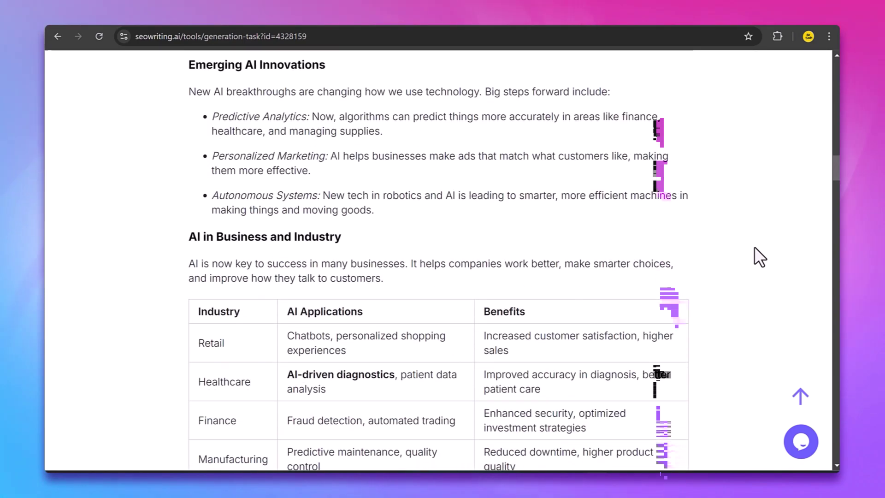
scroll(760, 257, "down", 10)
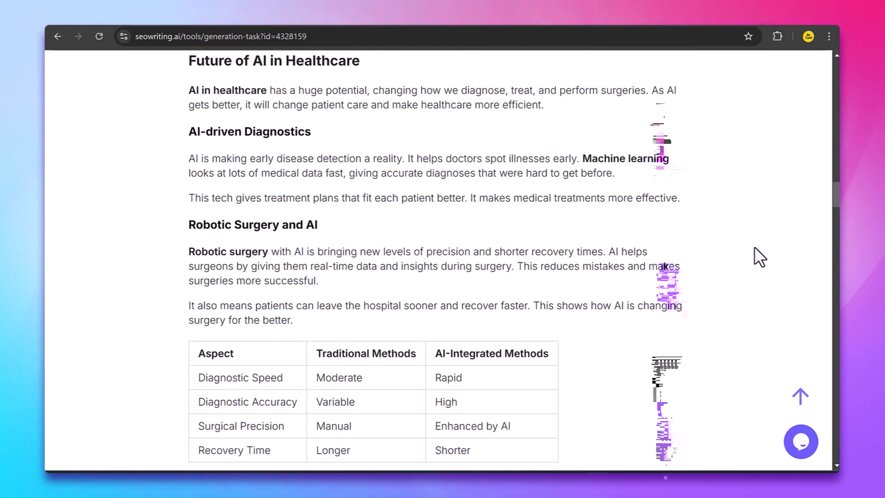
scroll(755, 247, "down", 3)
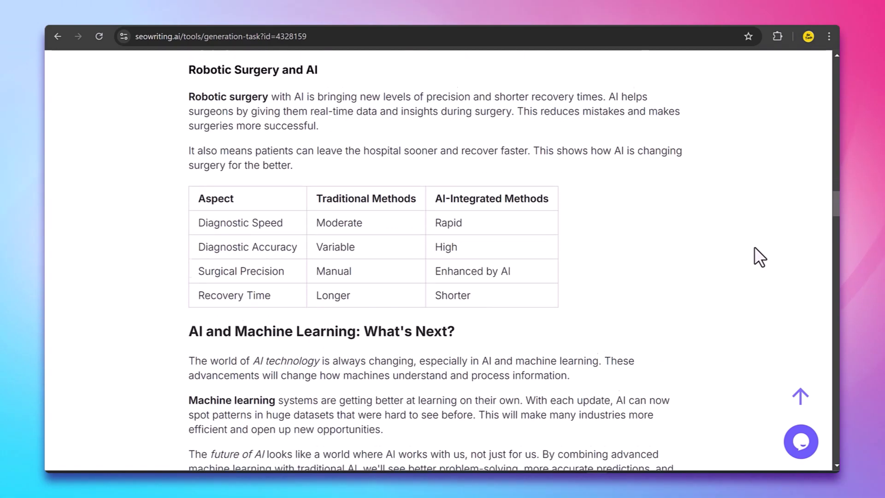
scroll(755, 248, "down", 6)
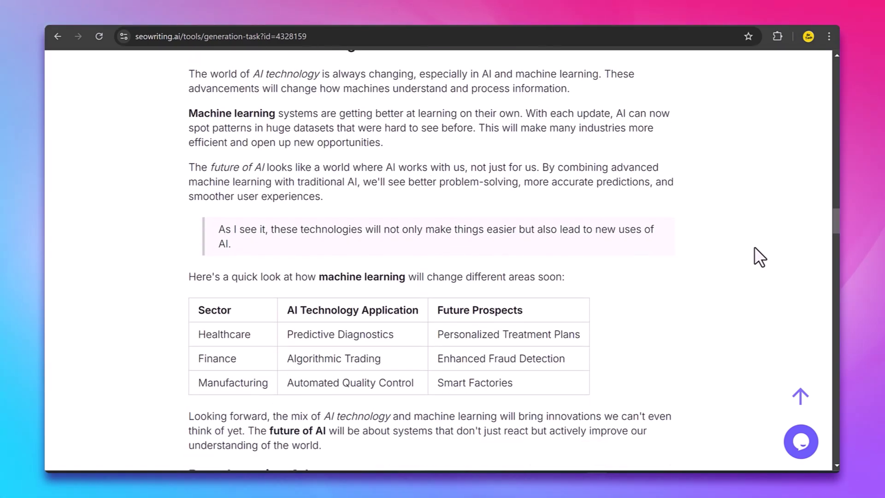
scroll(760, 257, "down", 6)
scroll(760, 257, "down", 3)
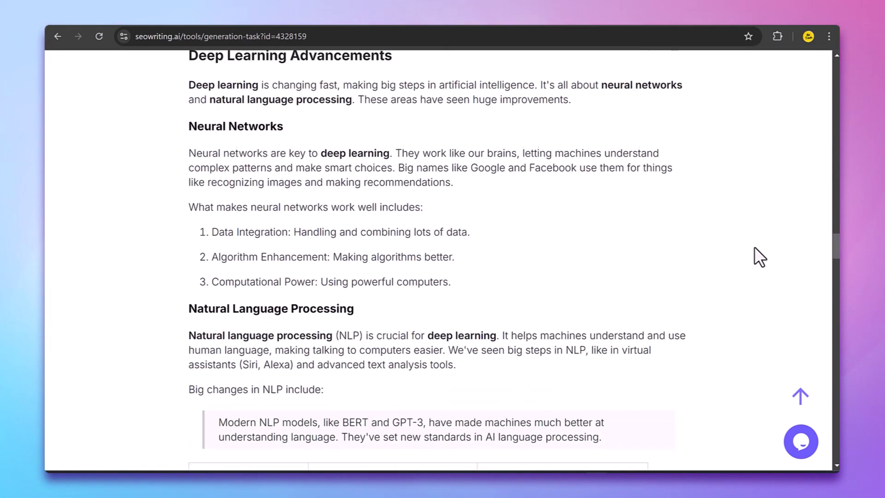
scroll(754, 248, "down", 7)
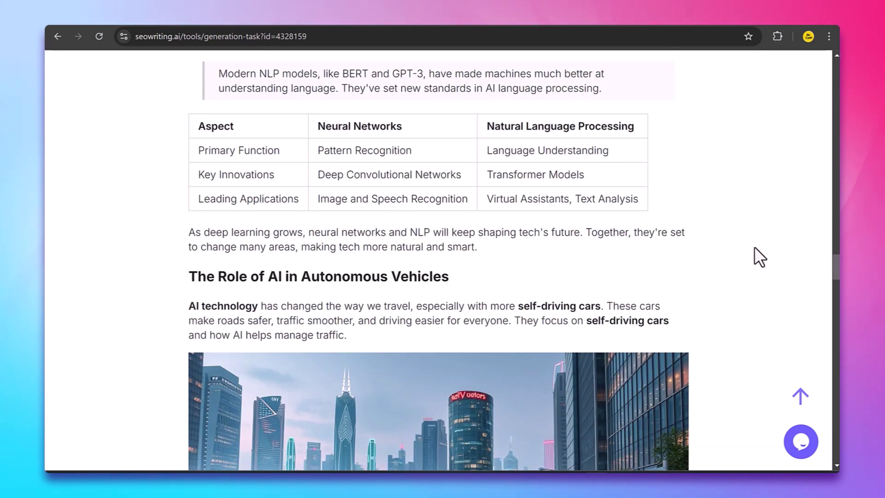
scroll(755, 248, "down", 4)
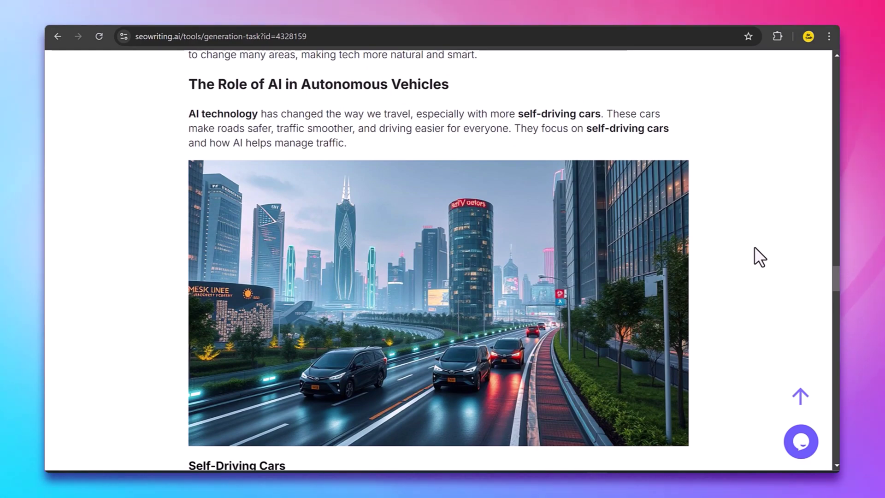
scroll(755, 248, "down", 8)
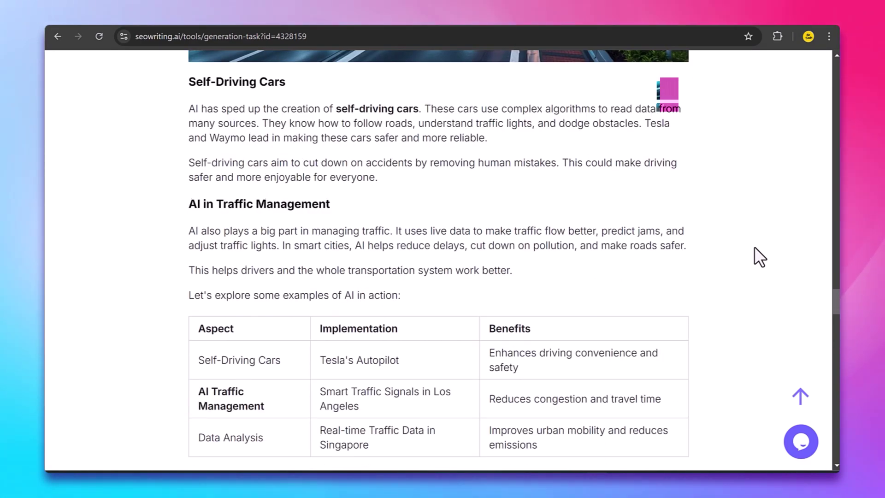
scroll(756, 248, "down", 20)
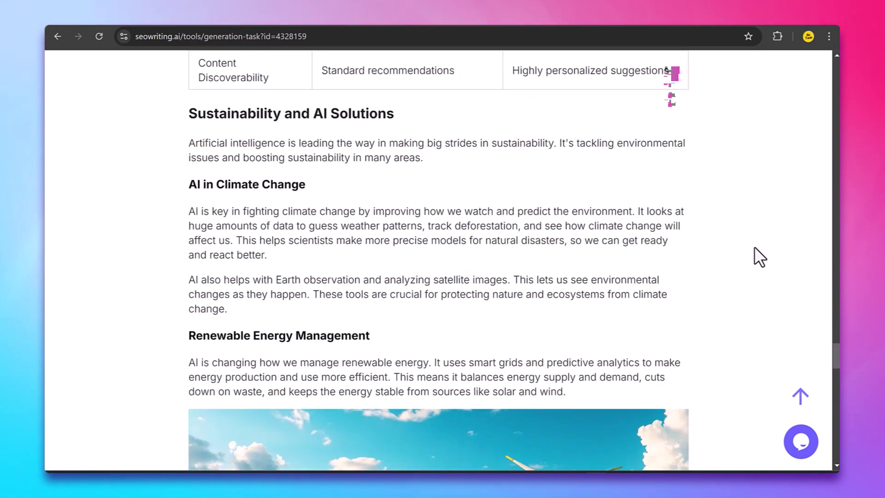
scroll(754, 248, "down", 14)
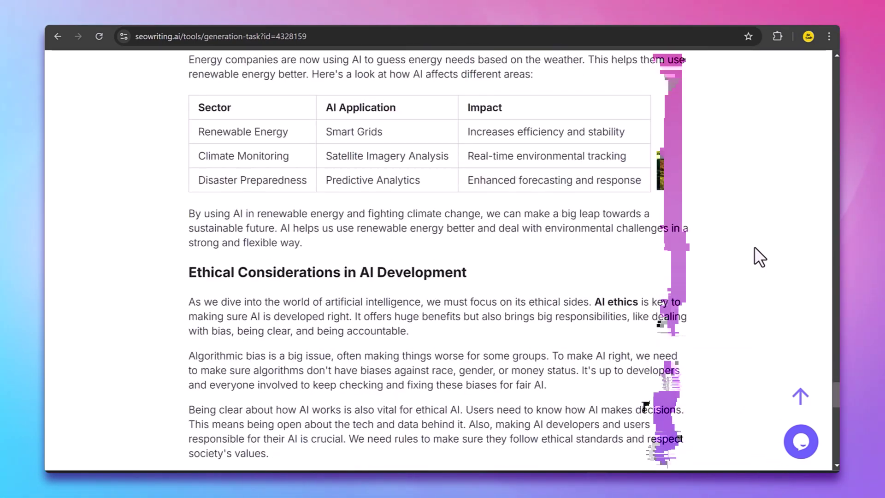
scroll(754, 247, "down", 20)
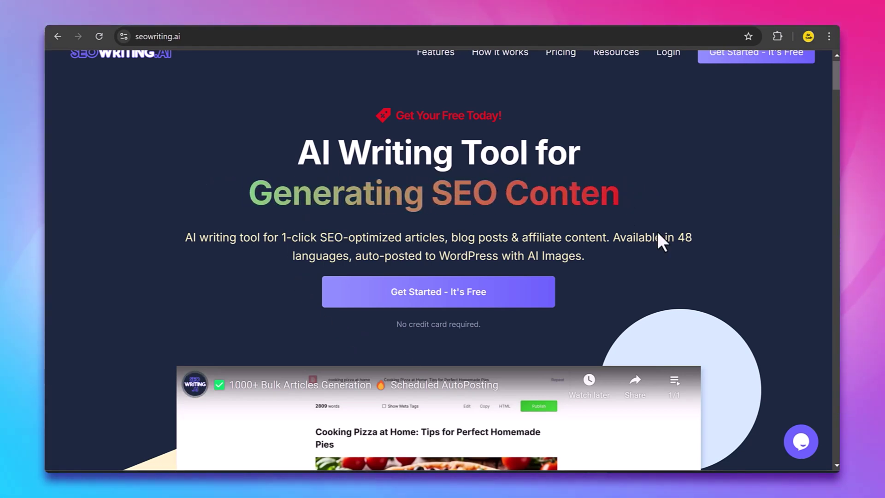
scroll(705, 272, "down", 5)
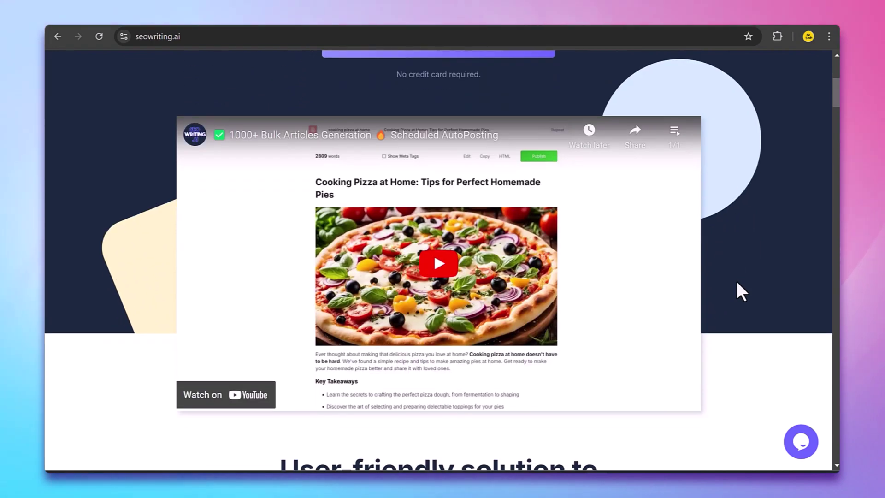
scroll(737, 282, "down", 7)
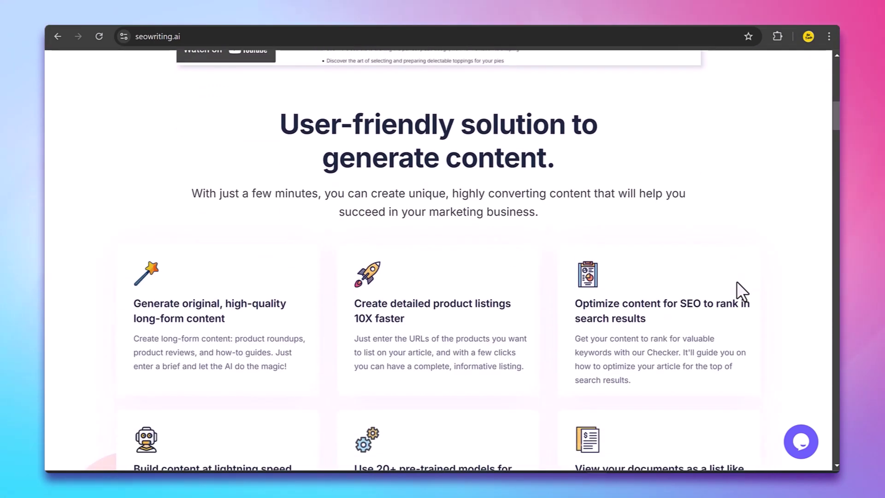
scroll(737, 281, "down", 1)
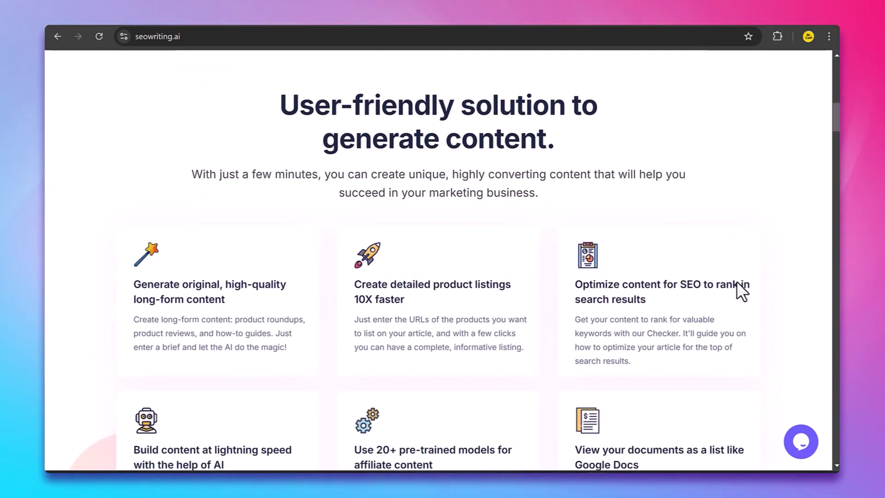
scroll(737, 281, "down", 4)
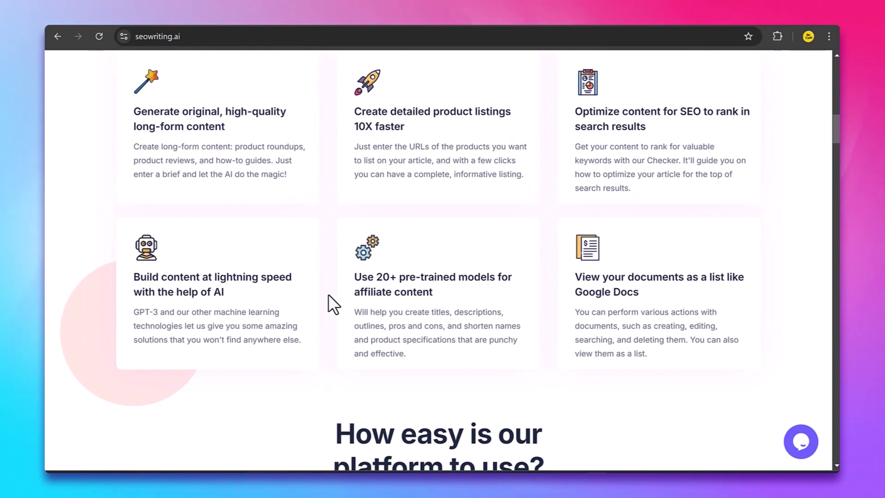
scroll(663, 357, "down", 7)
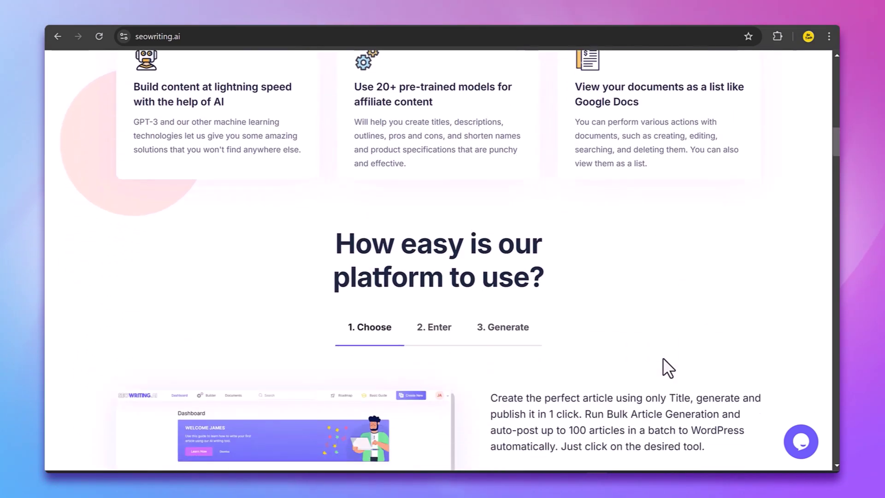
scroll(663, 357, "down", 3)
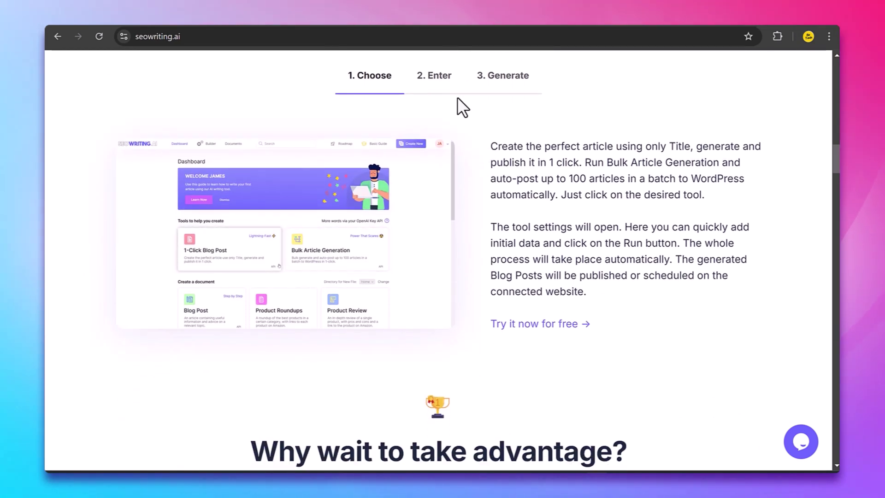
left_click(438, 77)
left_click(501, 86)
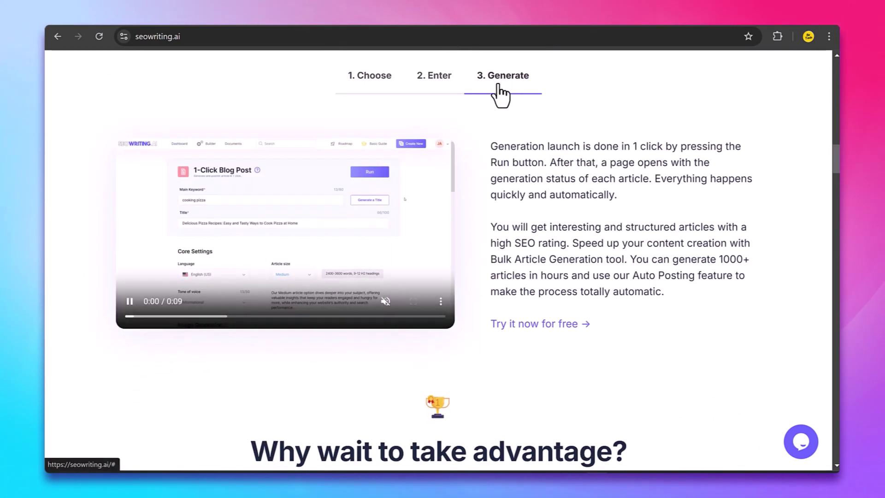
scroll(726, 256, "down", 3)
scroll(726, 256, "down", 3)
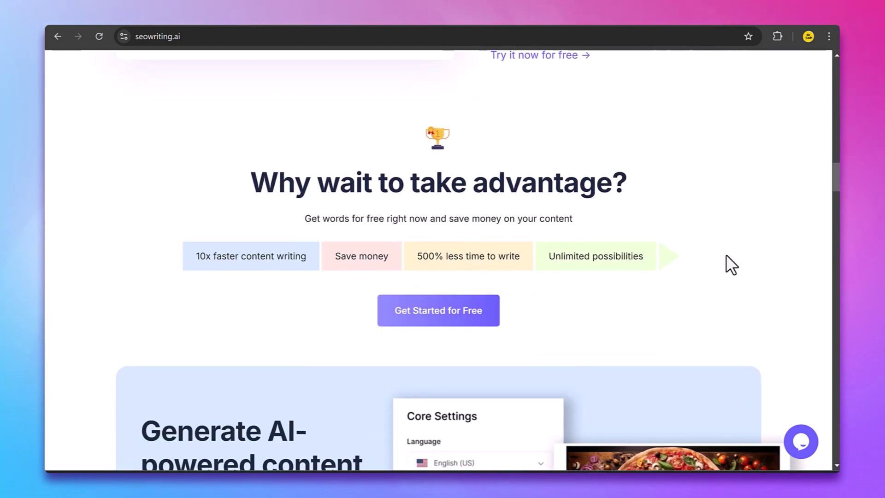
scroll(727, 256, "down", 1)
scroll(728, 257, "down", 4)
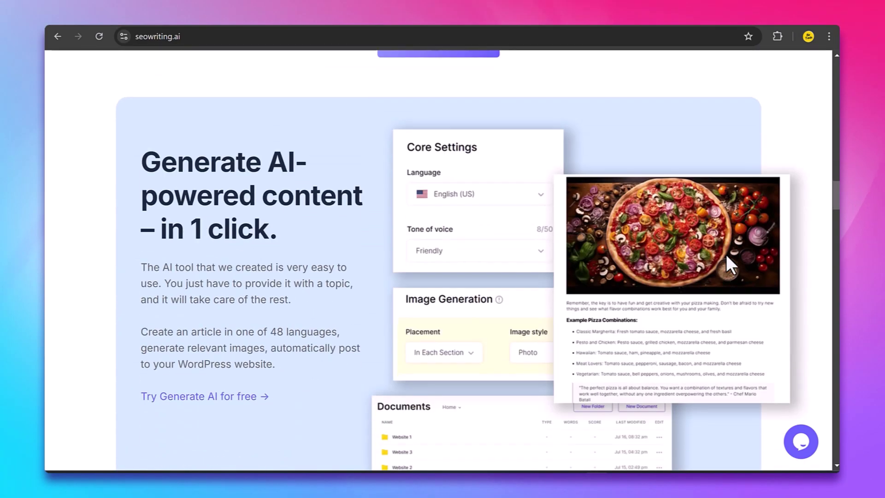
scroll(726, 253, "down", 10)
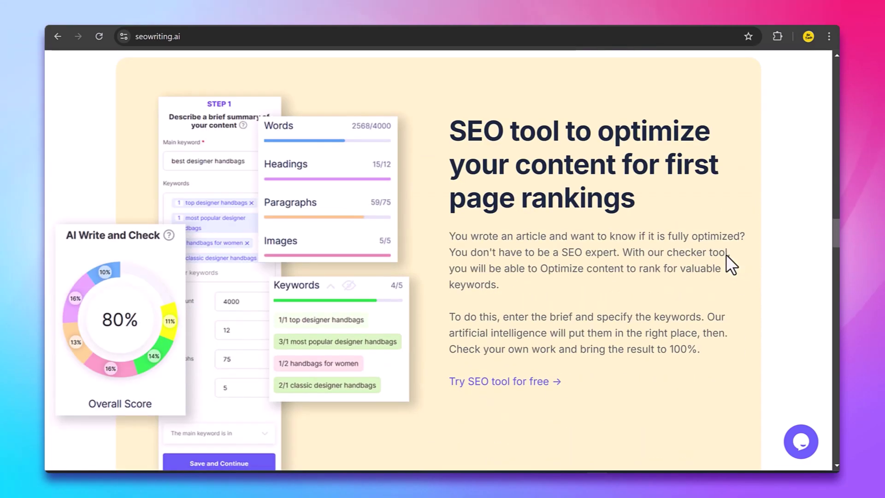
scroll(727, 256, "down", 15)
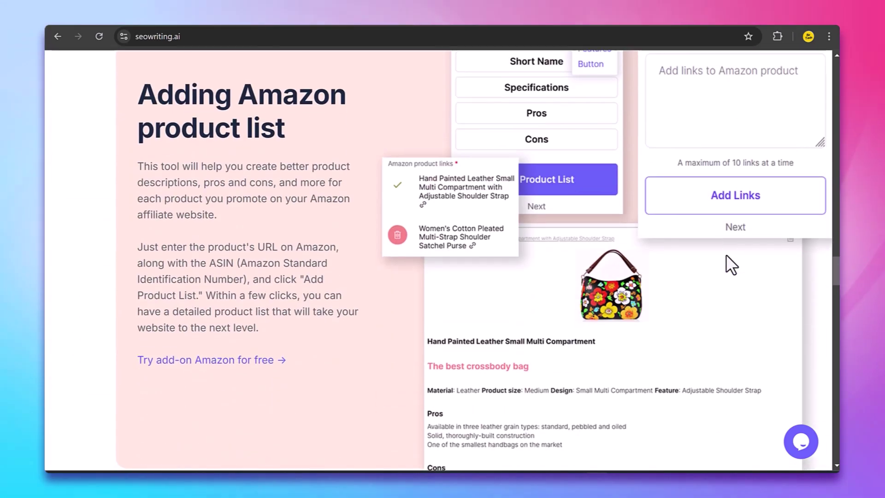
scroll(726, 255, "down", 5)
scroll(726, 255, "up", 20)
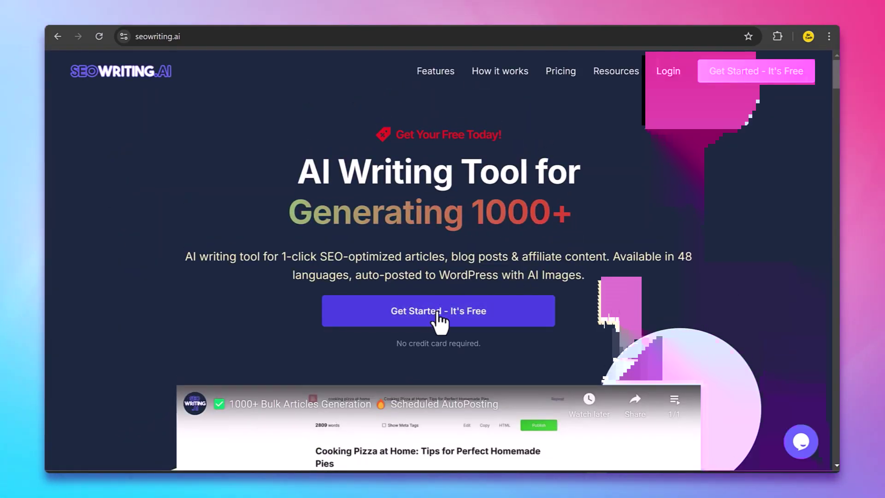
left_click(479, 313)
scroll(396, 314, "down", 3)
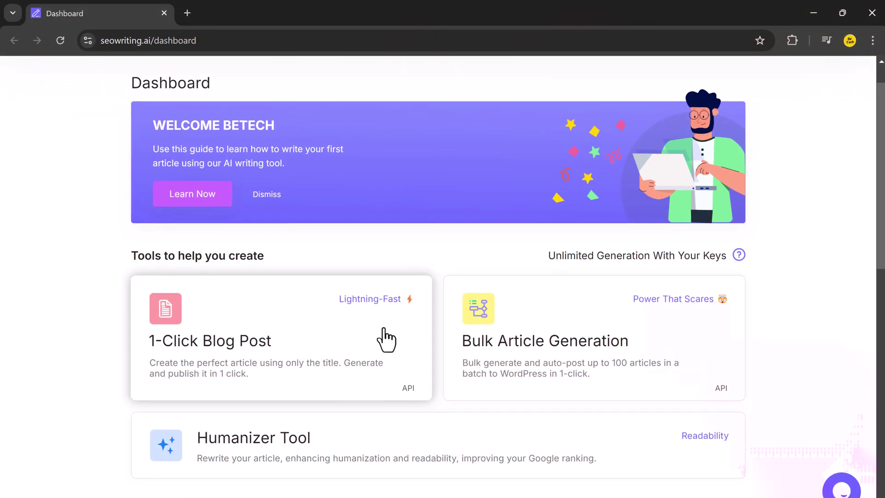
scroll(383, 332, "down", 3)
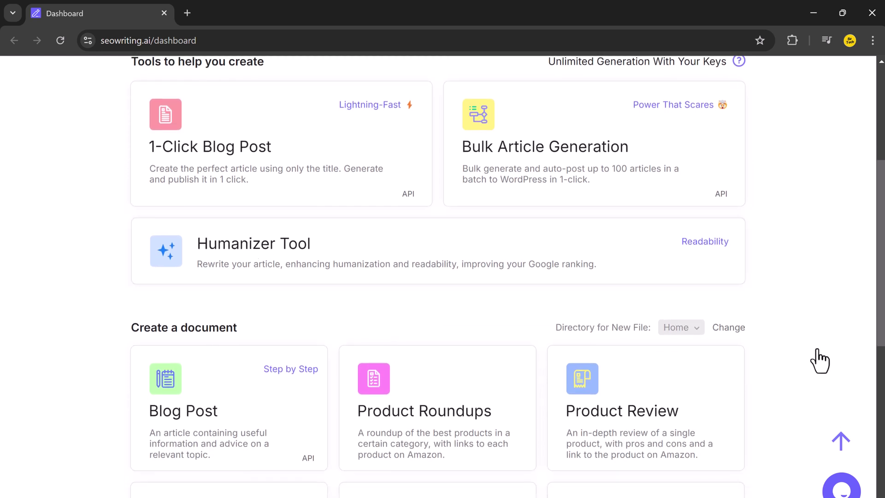
scroll(818, 349, "down", 7)
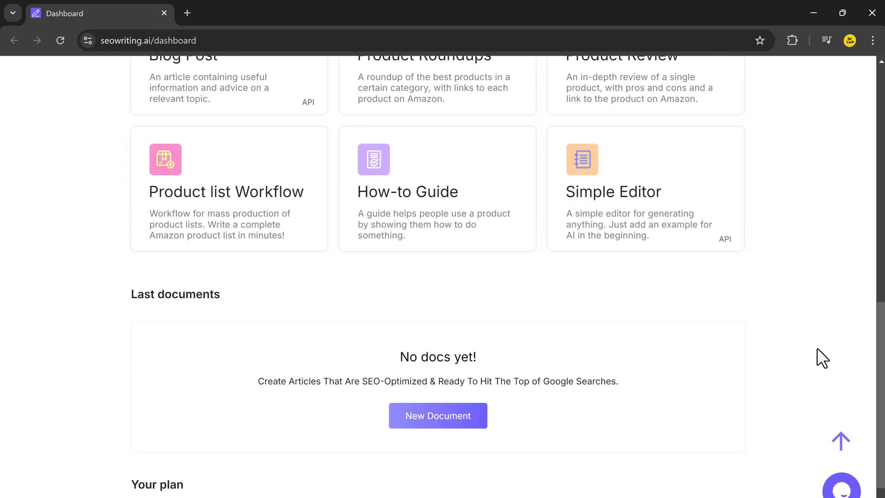
scroll(817, 349, "up", 10)
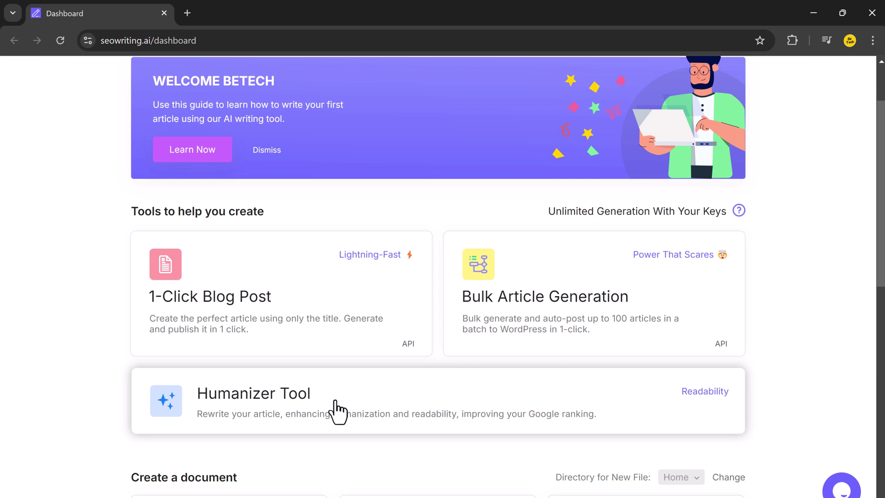
scroll(339, 410, "down", 3)
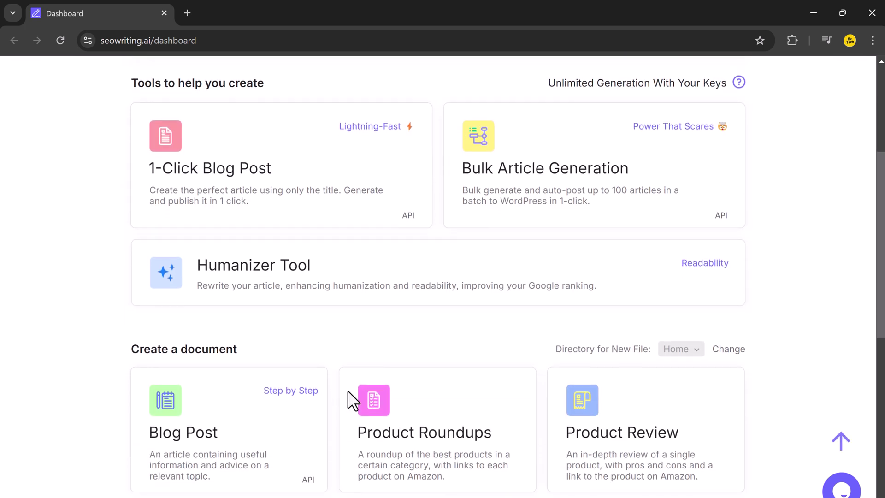
scroll(351, 360, "up", 5)
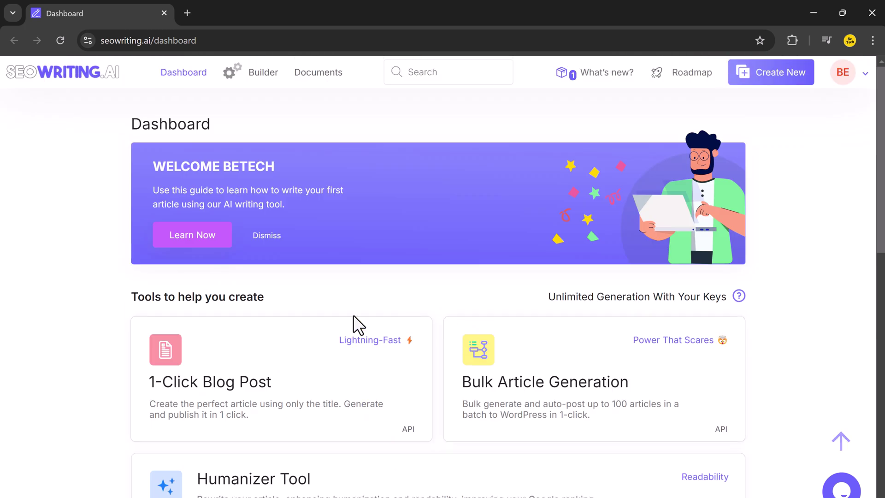
Start a 1-Click Blog Post with Digital Marketing pasted as the main keyword
left_click(287, 382)
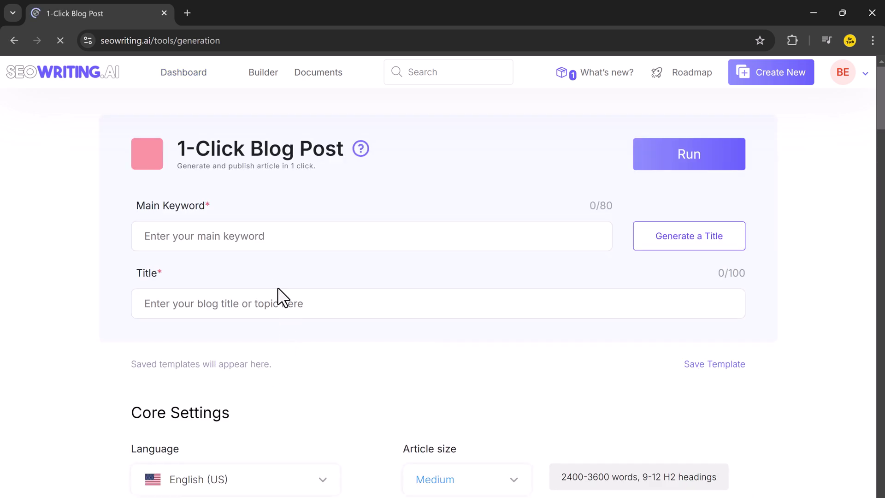
left_click(339, 240)
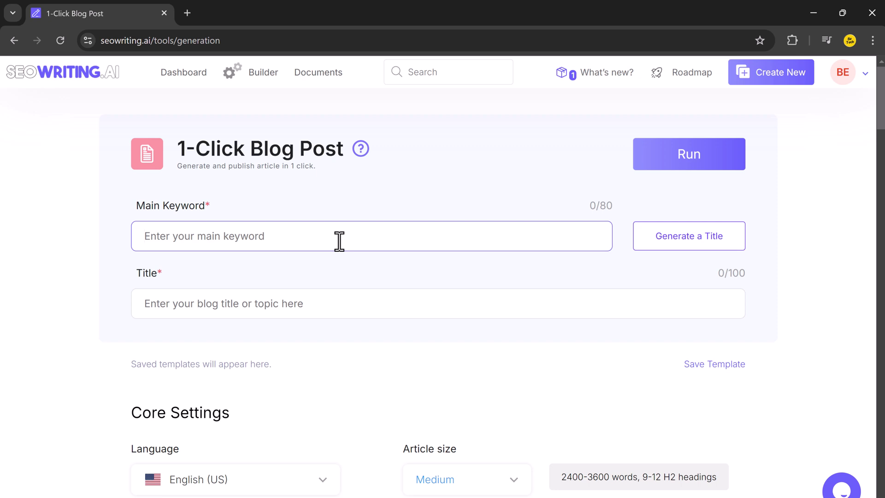
type("Digital Marketing")
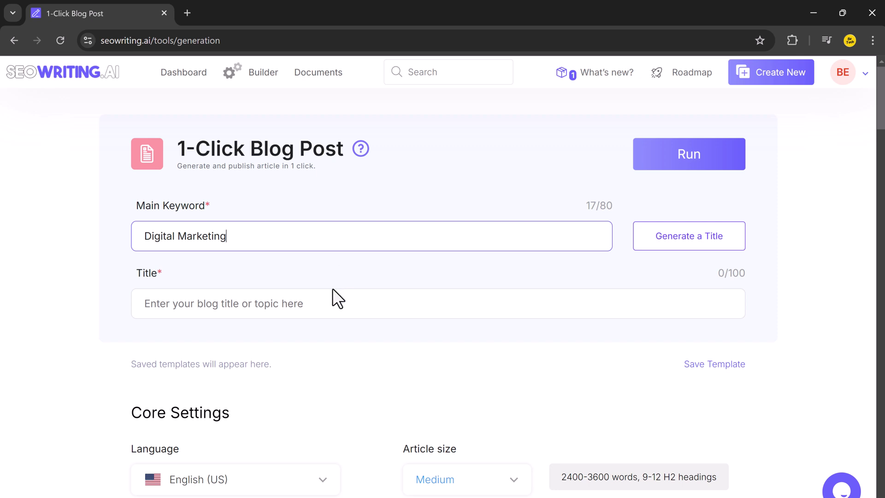
Generate a title from the keyword twice, landing on 'Digital Marketing: Strategies for Online Success'
left_click(308, 312)
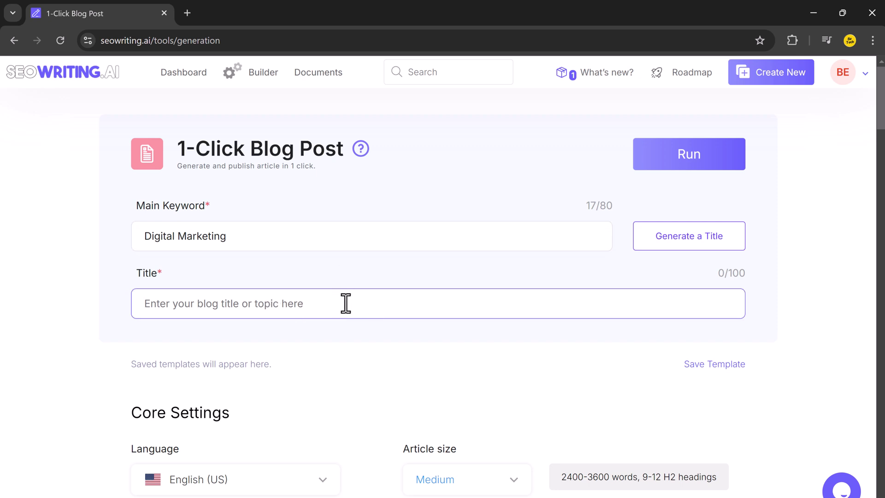
left_click(684, 249)
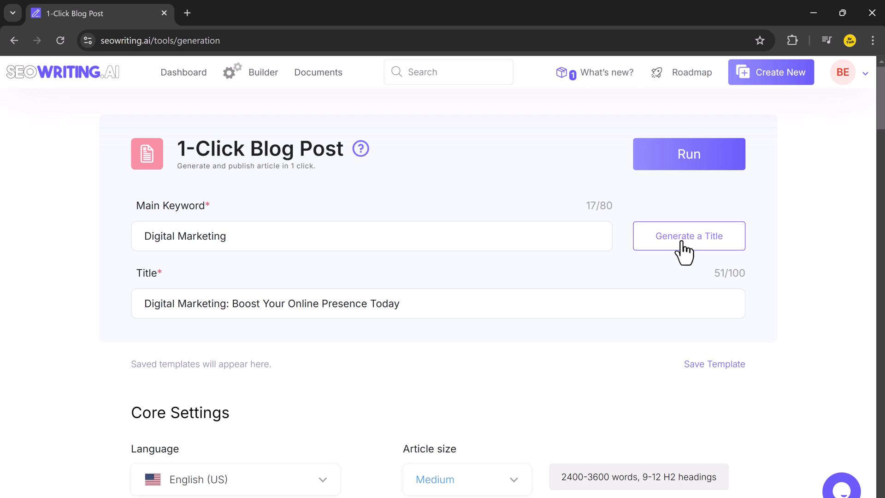
left_click(684, 249)
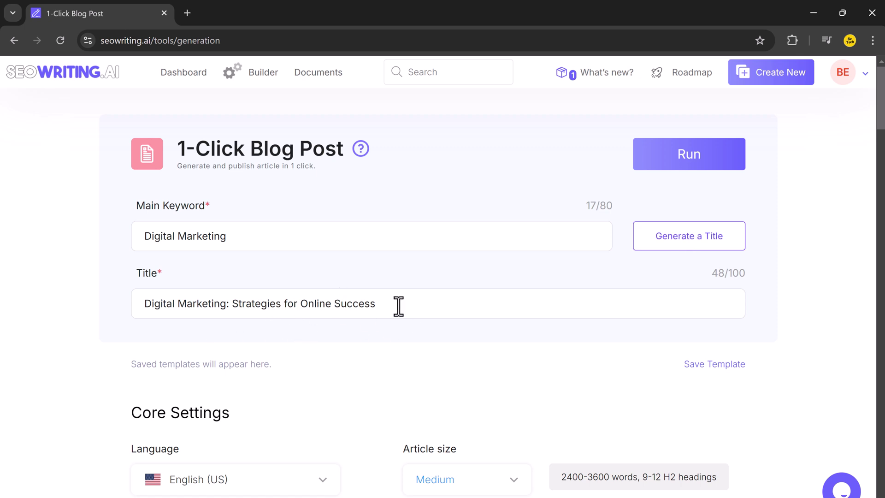
Keep English (US) as the article language in Core Settings
scroll(399, 305, "down", 3)
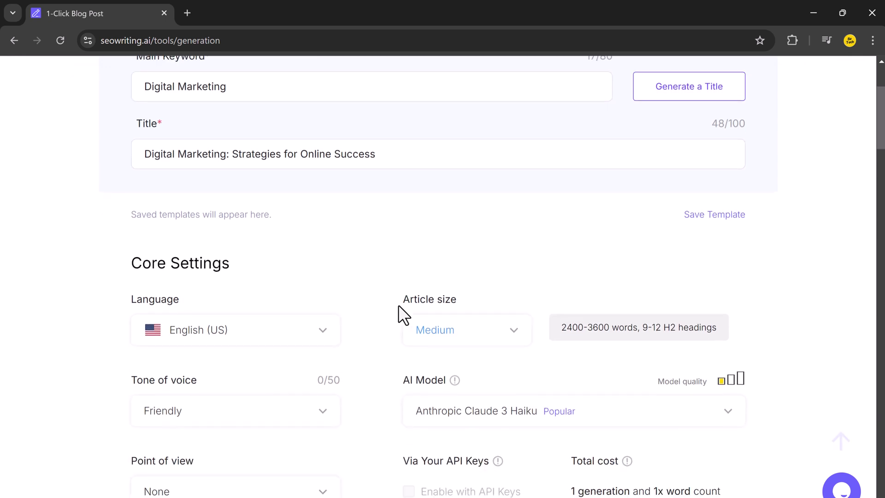
scroll(398, 305, "down", 4)
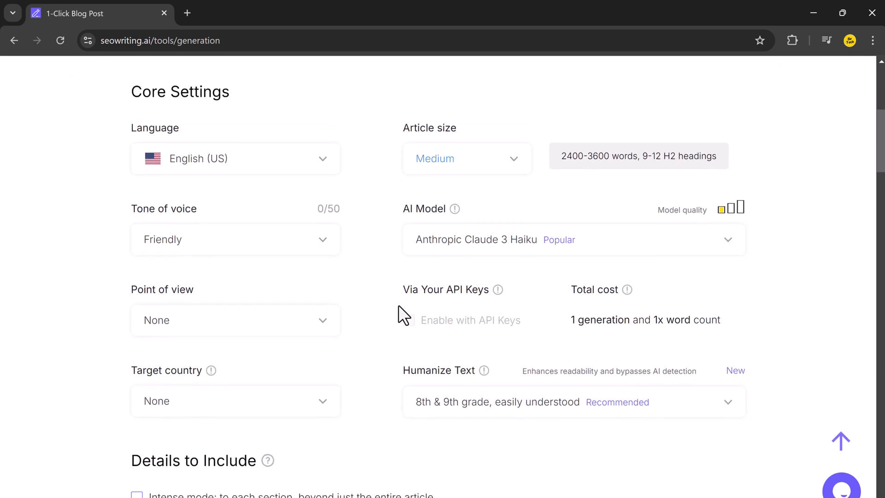
left_click(322, 163)
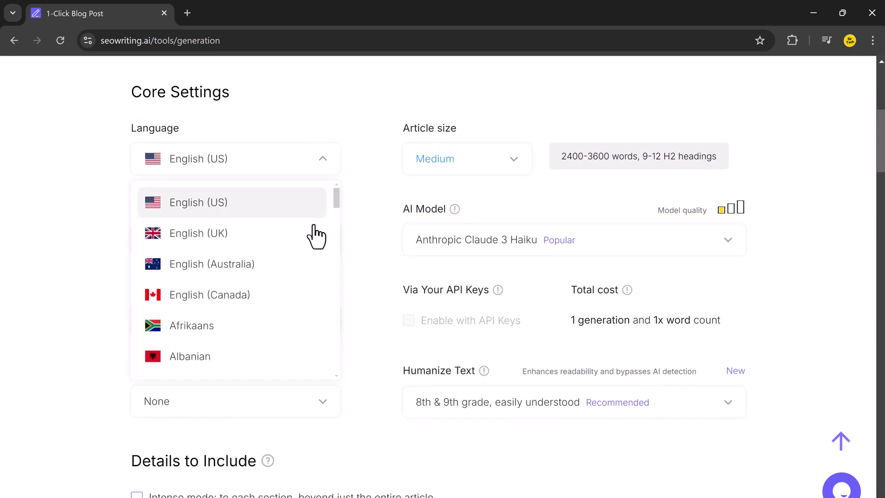
scroll(302, 340, "down", 6)
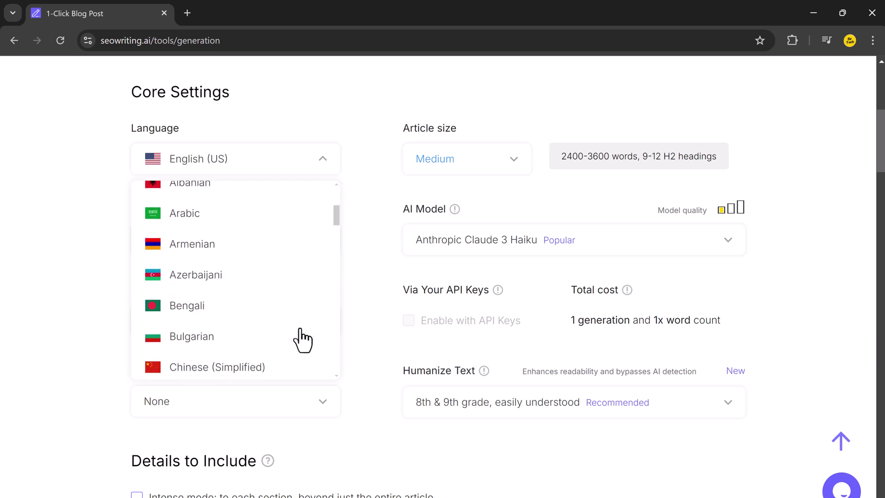
scroll(302, 340, "up", 3)
scroll(302, 338, "down", 3)
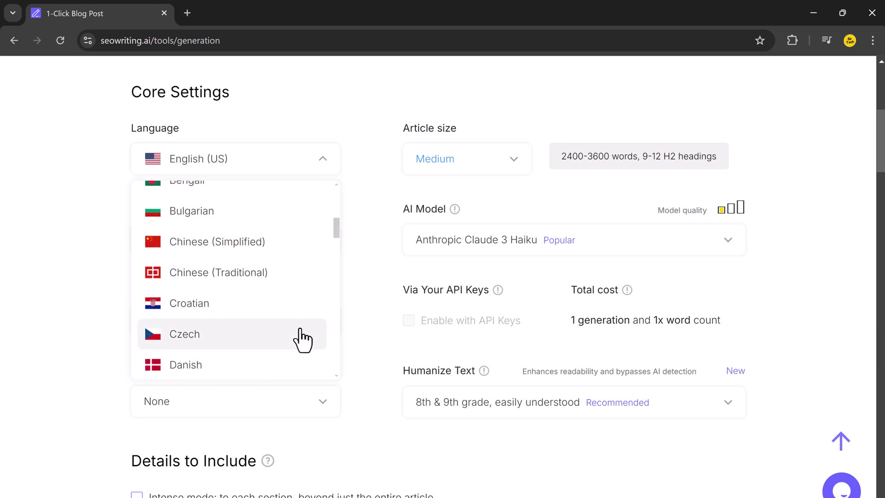
scroll(323, 267, "up", 6)
scroll(367, 251, "down", 1)
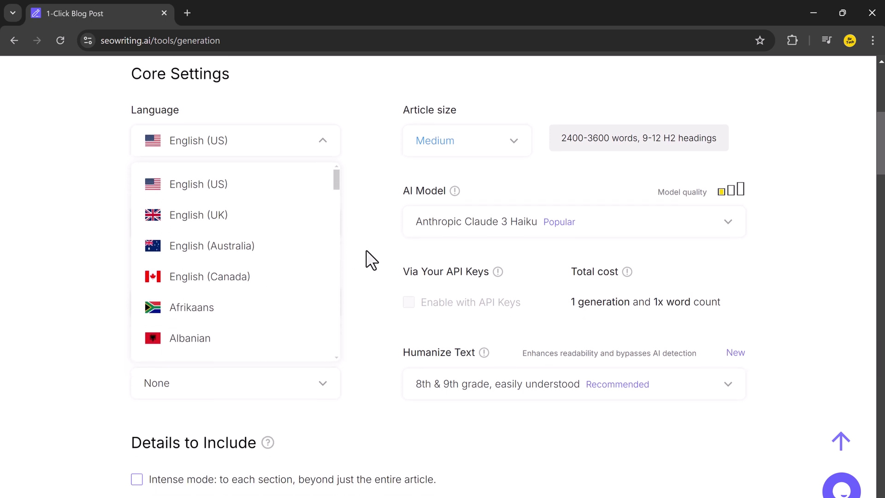
left_click(242, 184)
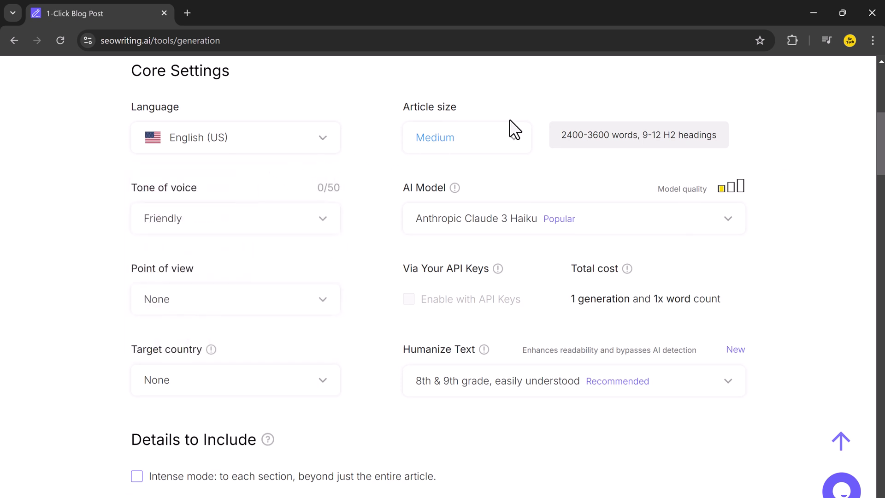
left_click(514, 142)
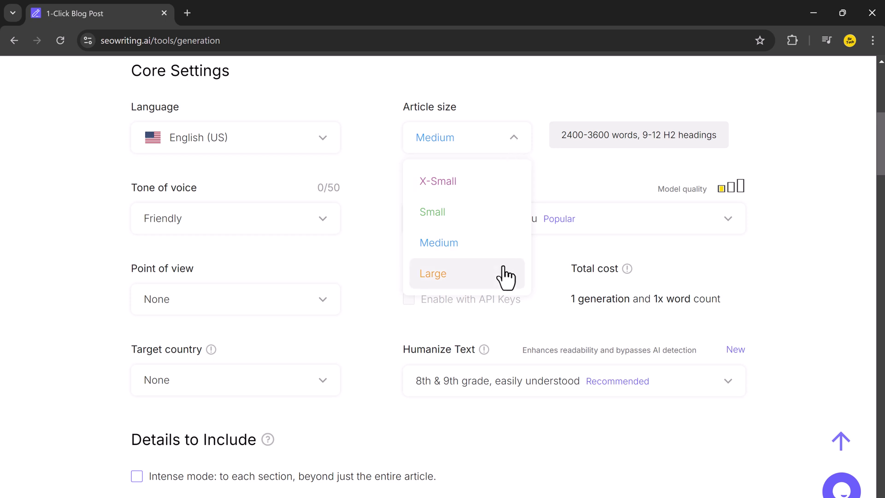
left_click(486, 245)
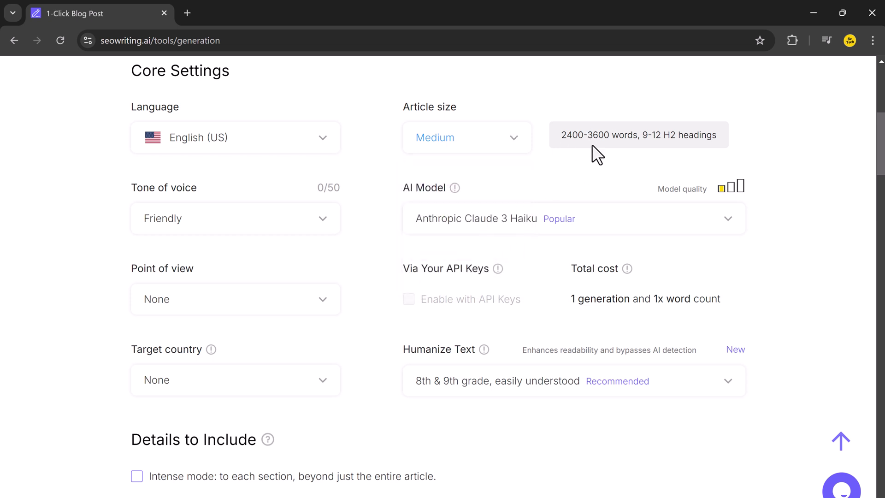
left_click(527, 142)
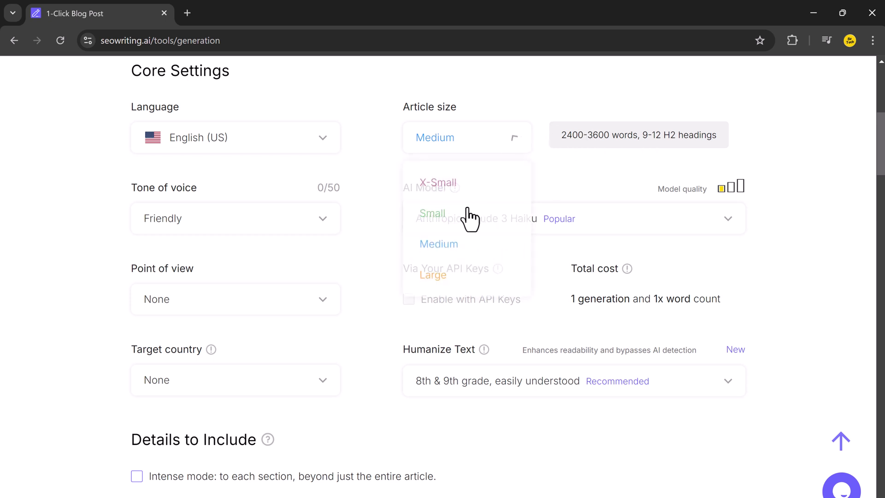
left_click(457, 285)
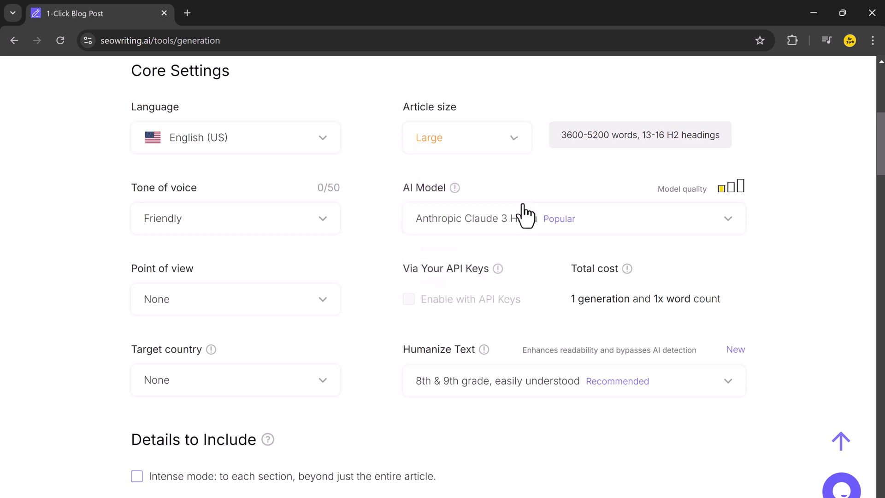
left_click(519, 140)
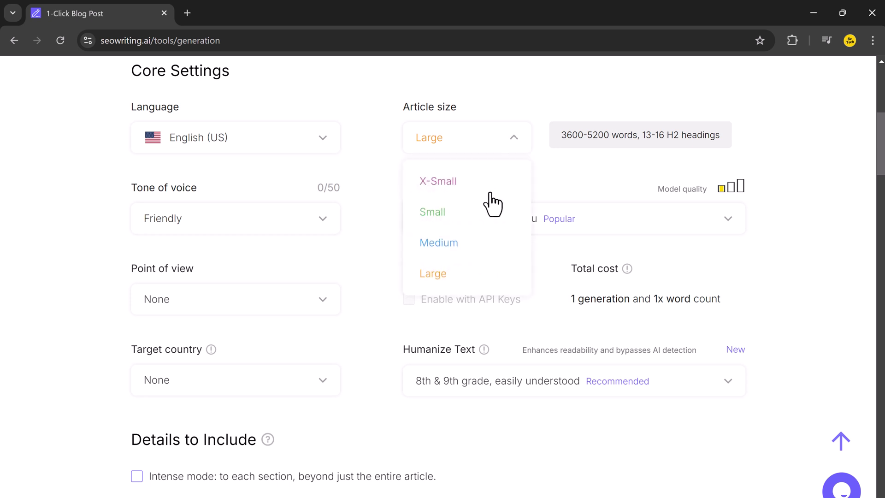
left_click(471, 241)
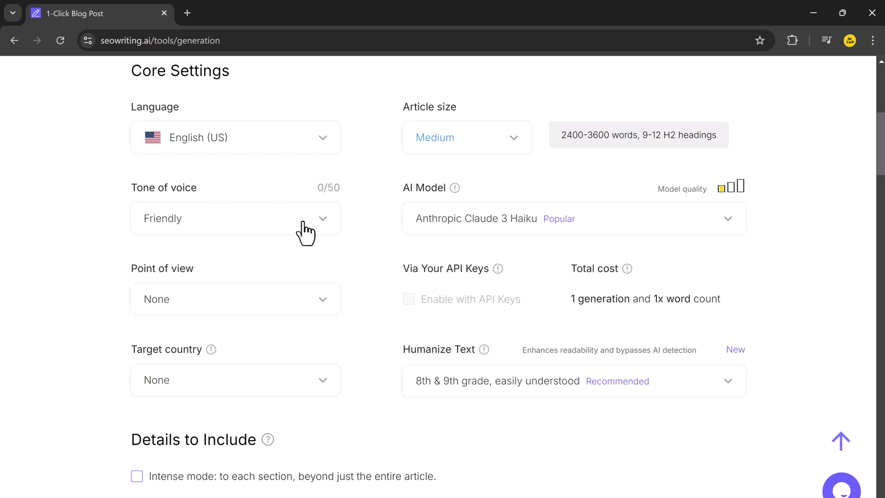
Set tone to Professional, AI model to GPT-4o Mini & GPT-4o, and point of view to first person singular
left_click(322, 221)
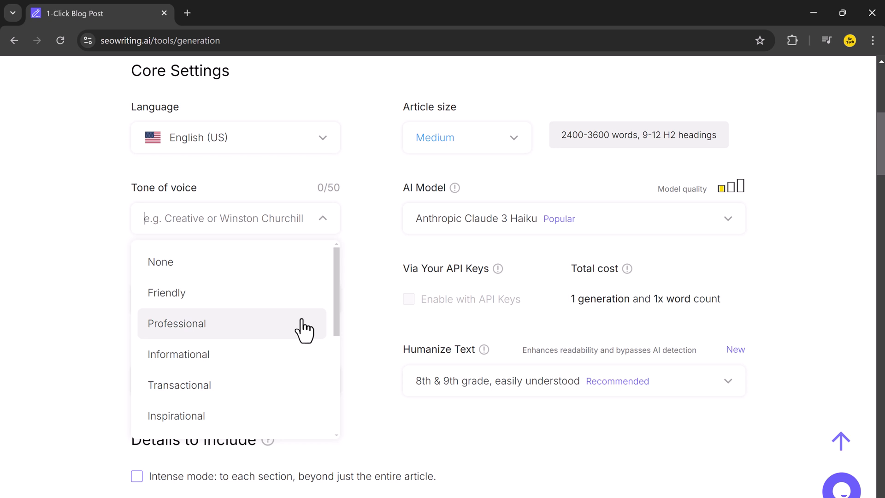
left_click(281, 327)
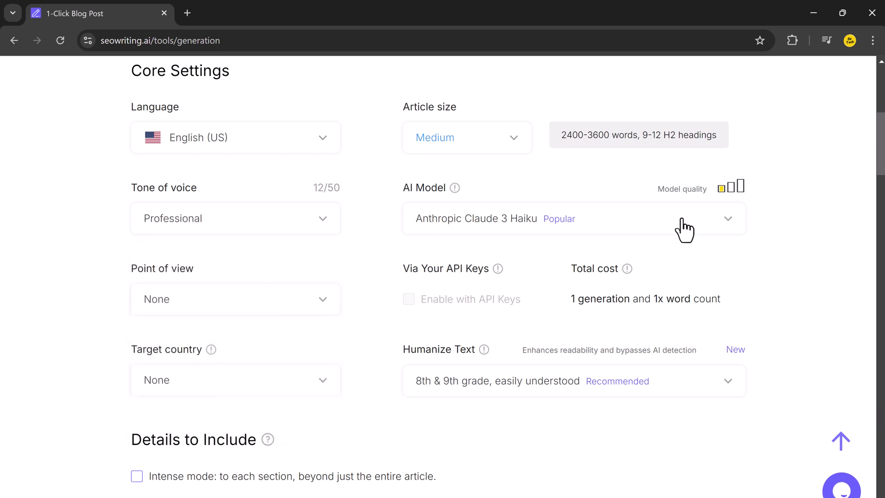
left_click(711, 226)
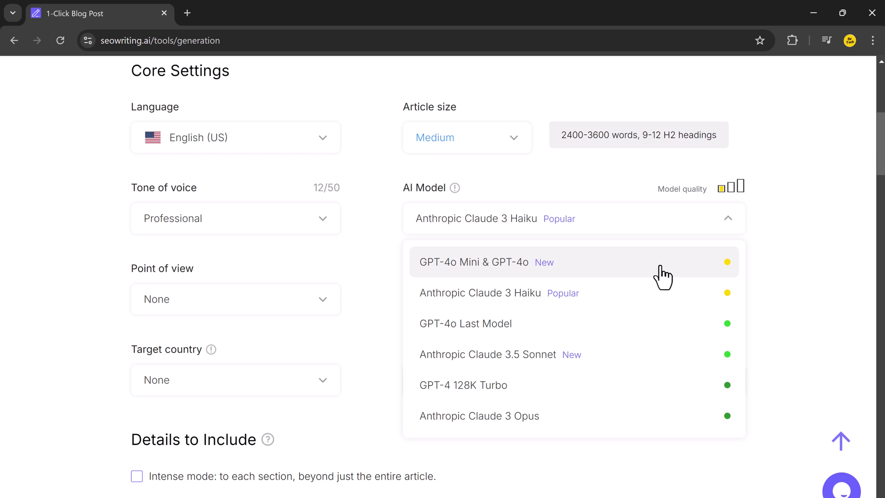
left_click(662, 277)
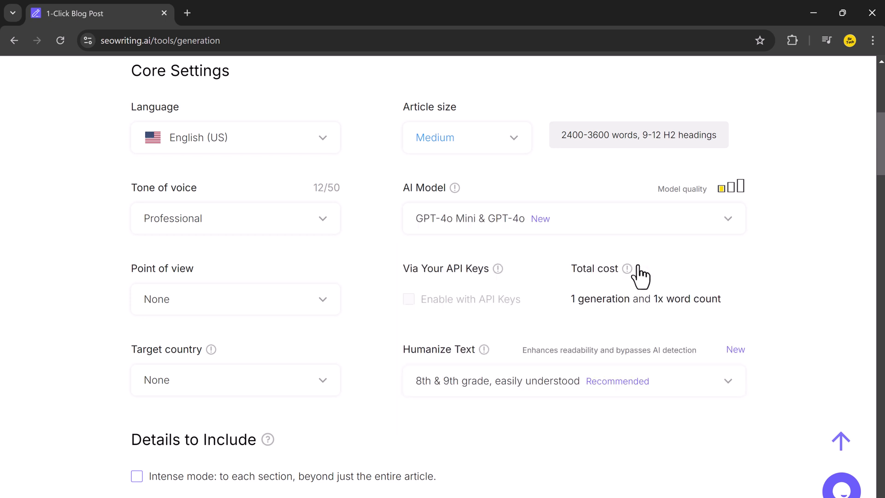
left_click(323, 302)
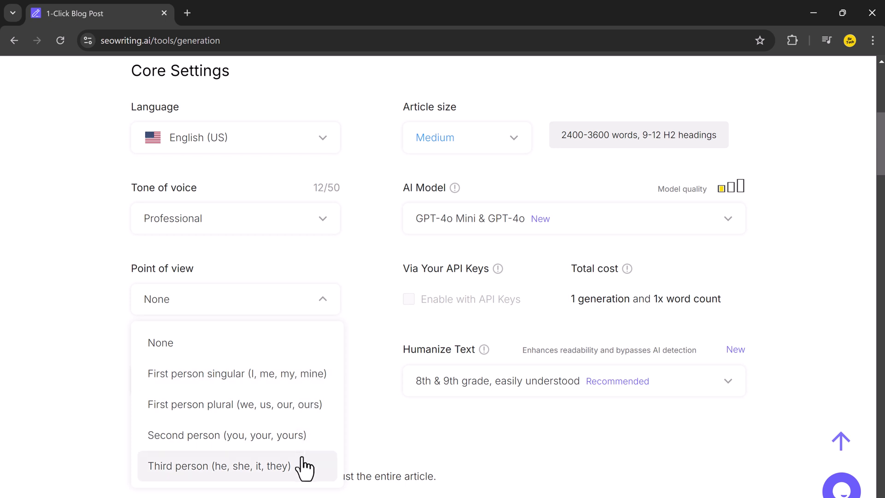
left_click(284, 391)
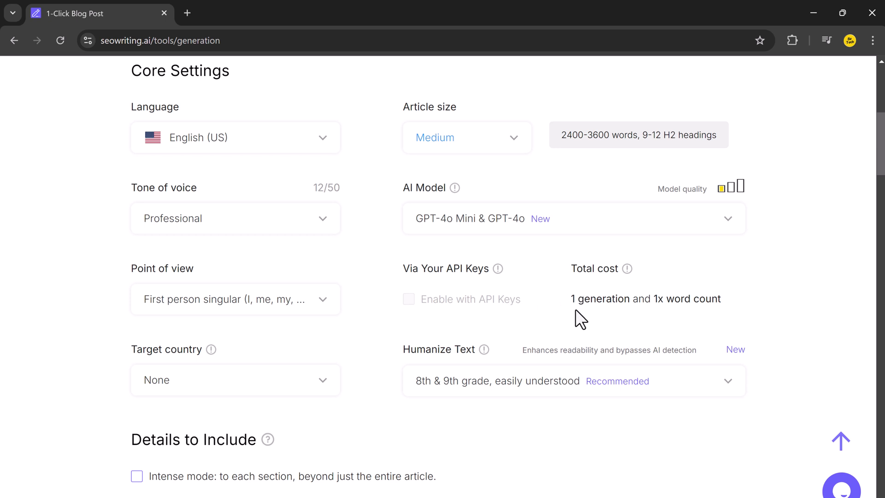
Set the target country to United Kingdom and keep Humanize Text at 8th & 9th grade
left_click(324, 388)
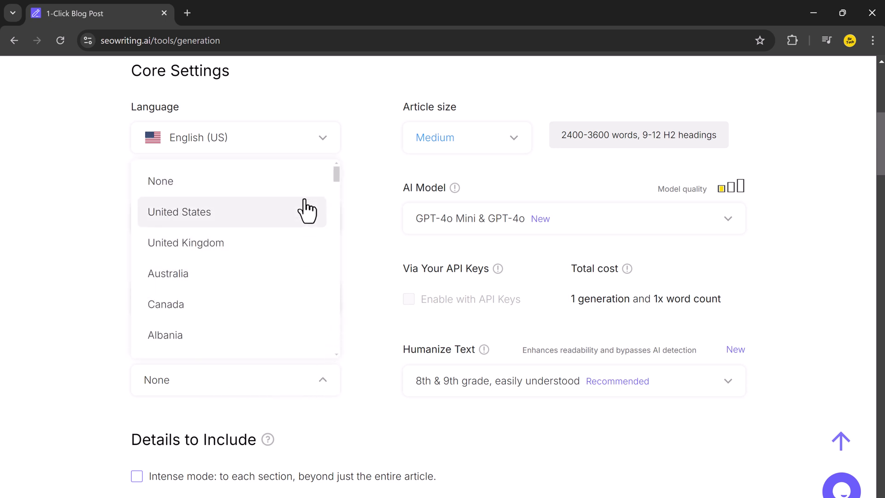
scroll(305, 286, "down", 1)
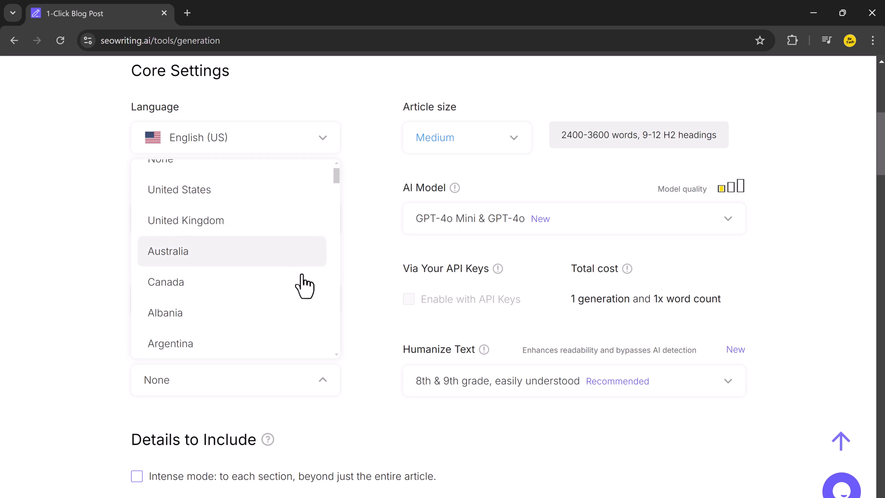
scroll(303, 283, "down", 6)
scroll(306, 264, "up", 7)
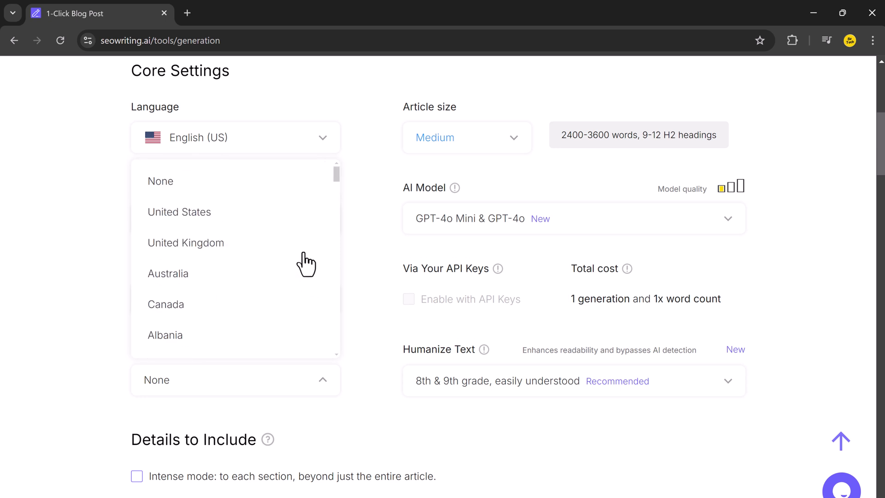
left_click(303, 247)
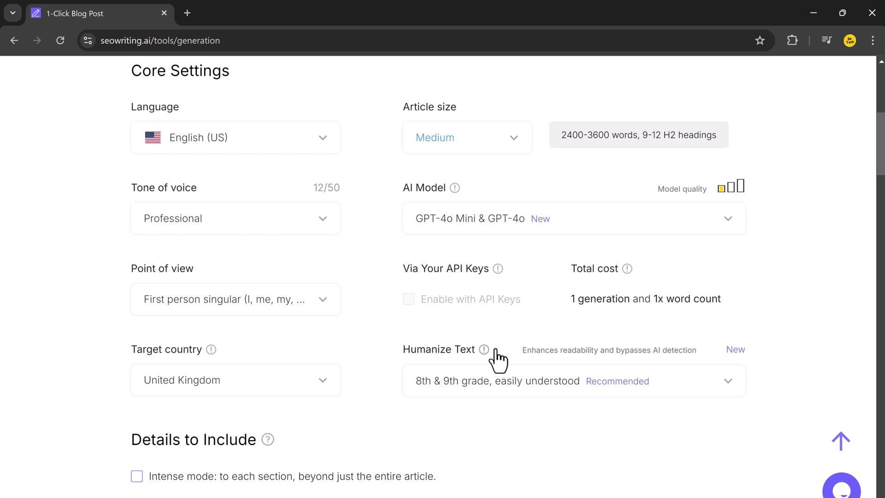
left_click(728, 386)
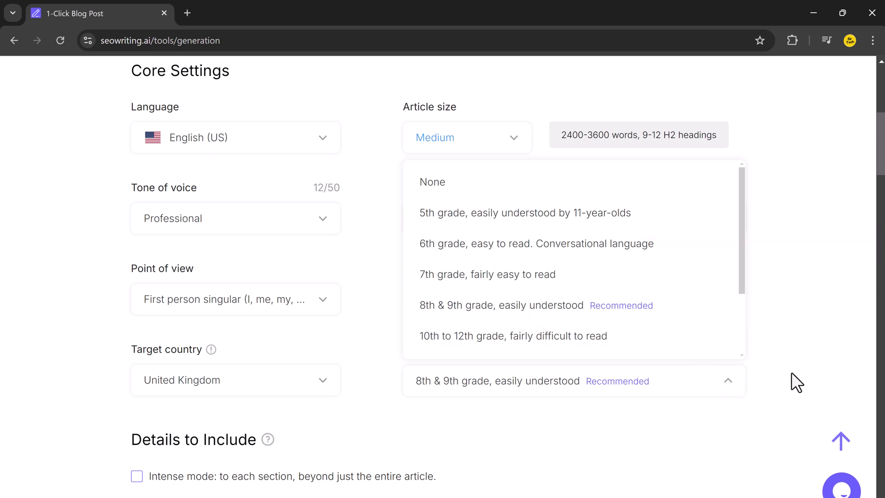
scroll(584, 381, "down", 6)
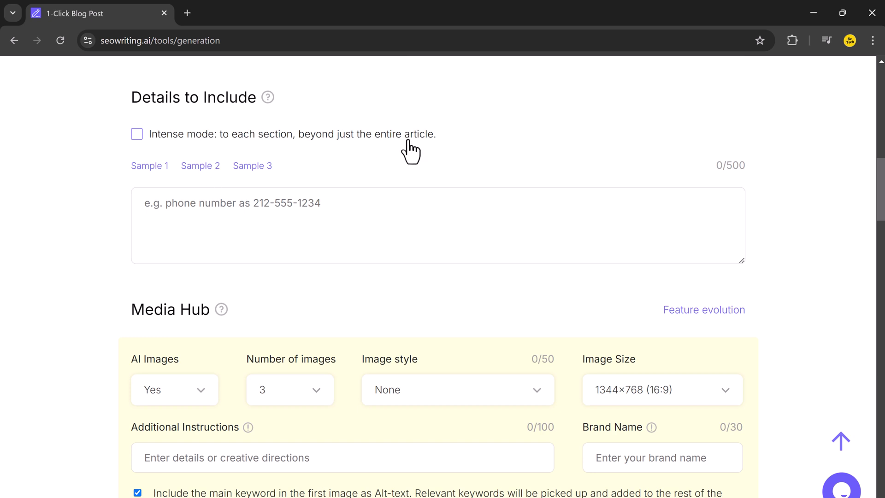
Keep 3 images in Photo style and enter BeTech as the brand name
mouse_move(148, 167)
scroll(243, 249, "down", 3)
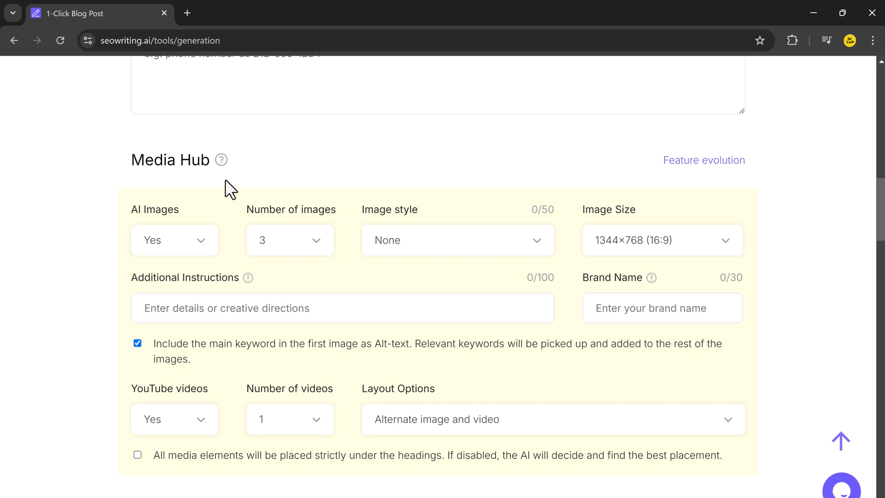
scroll(226, 178, "down", 1)
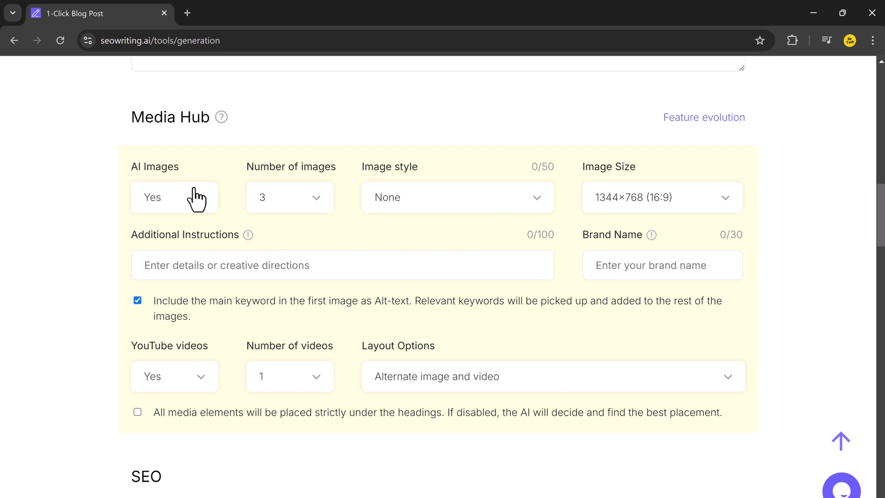
left_click(327, 203)
scroll(323, 268, "down", 3)
scroll(328, 281, "up", 3)
left_click(357, 231)
left_click(528, 205)
left_click(482, 274)
left_click(664, 265)
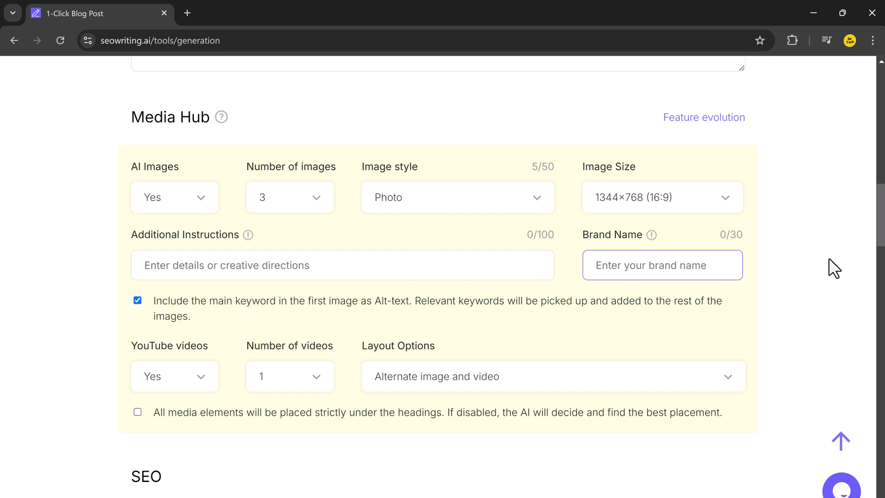
type("BeTech")
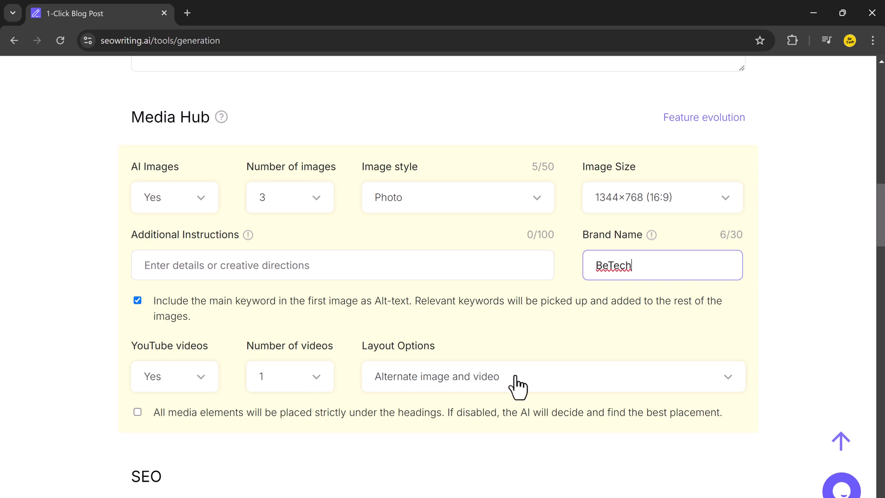
Auto-generate nine NLP keywords to include in the article text
scroll(415, 415, "down", 6)
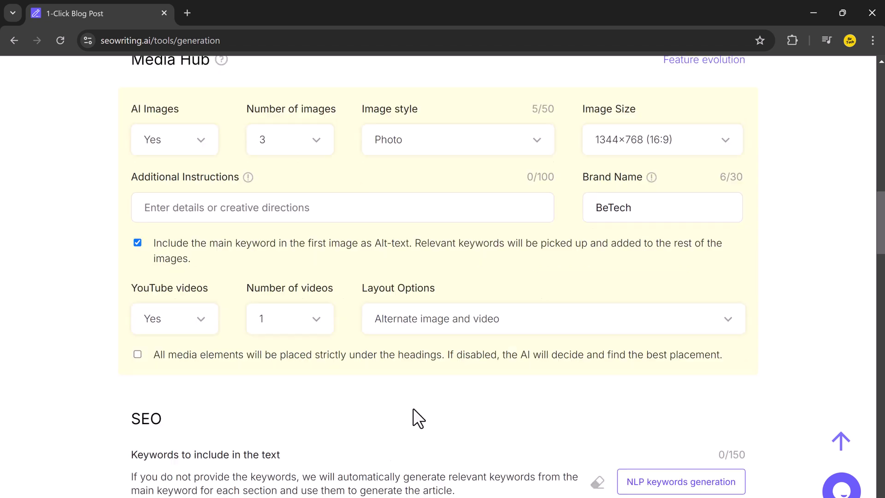
scroll(392, 395, "down", 1)
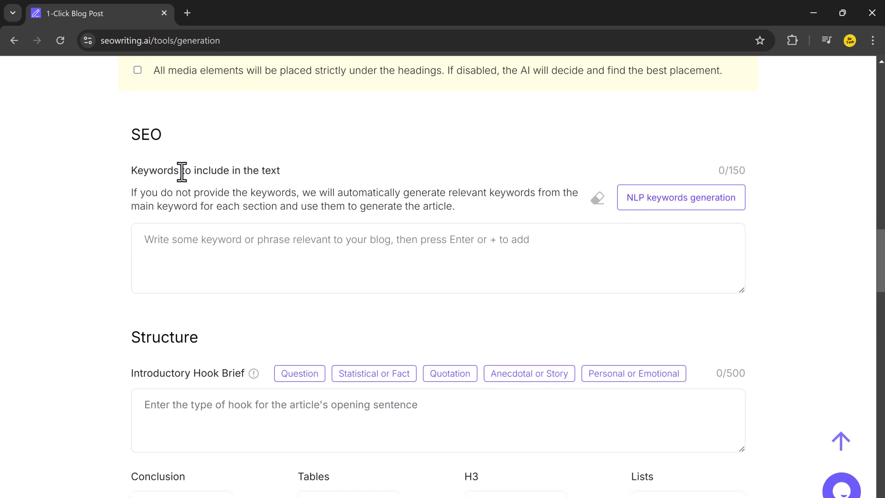
left_click(241, 257)
left_click(647, 207)
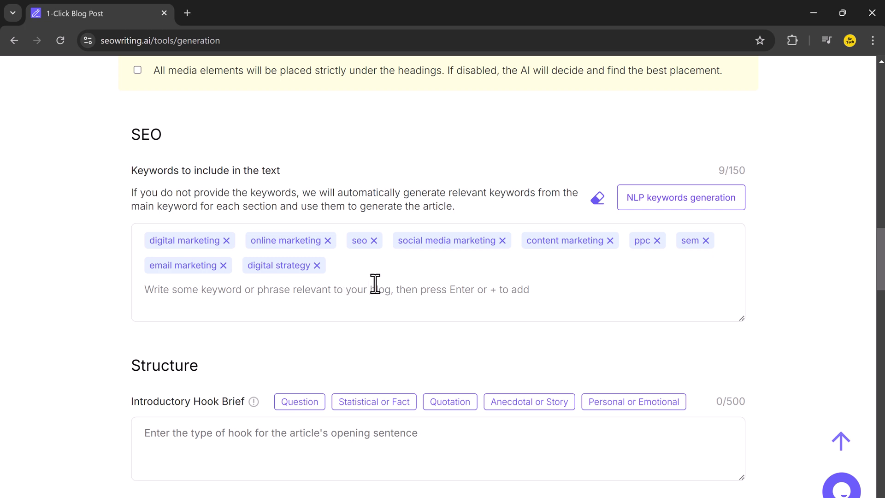
Use the Statistical or Fact intro hook and set Quotes to No
scroll(415, 300, "down", 2)
scroll(421, 303, "down", 3)
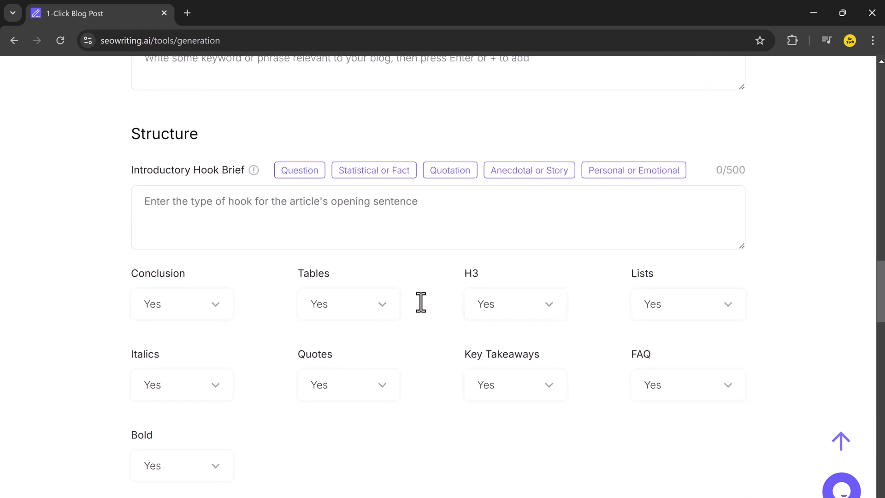
scroll(160, 152, "down", 1)
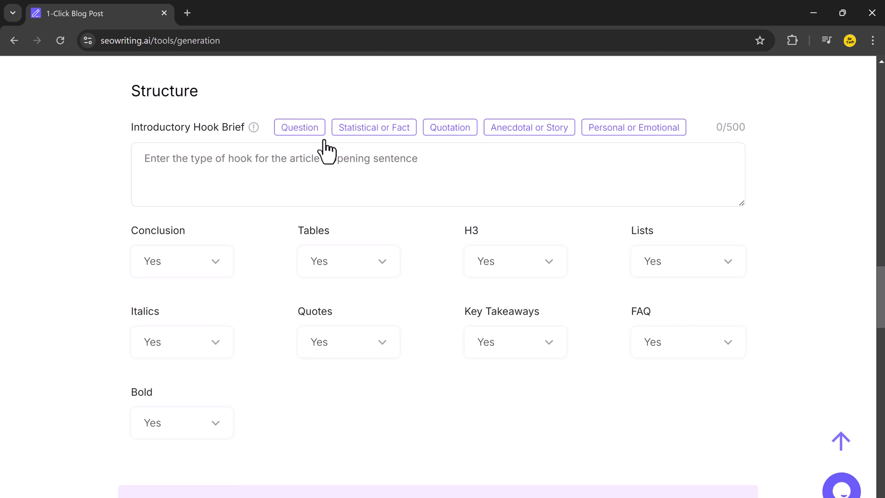
left_click(394, 133)
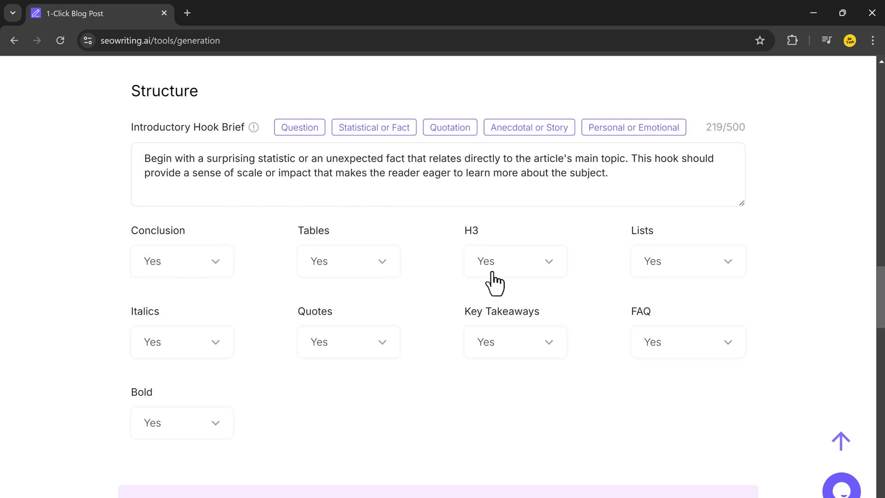
left_click(365, 343)
left_click(347, 398)
Check the WordPress Site list for internal linking, leaving it at None
scroll(362, 380, "down", 5)
scroll(356, 374, "down", 3)
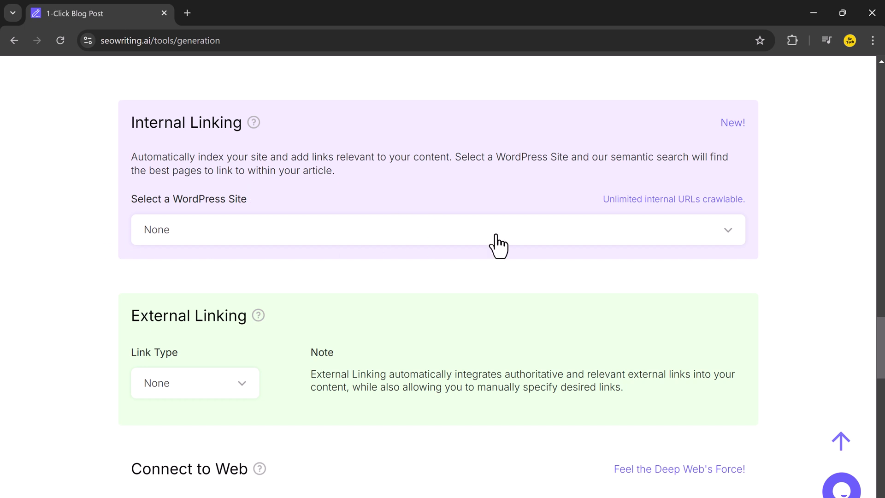
left_click(724, 229)
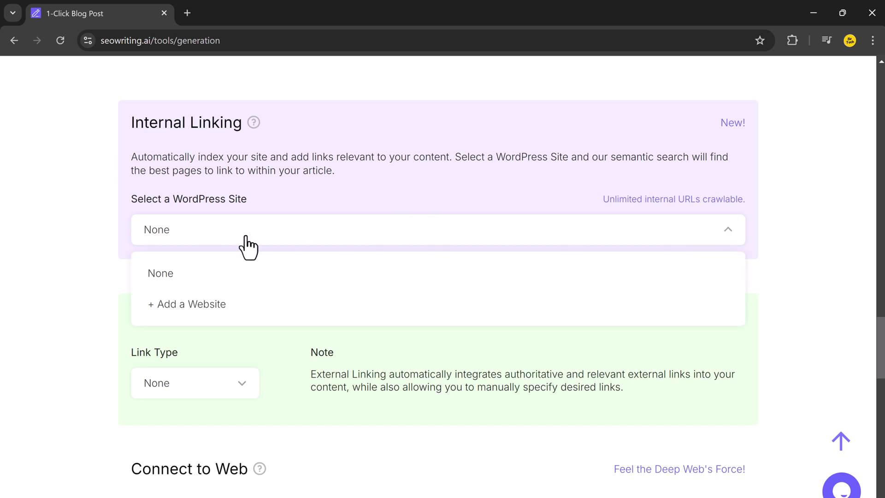
Set external linking to Automatic with 3-4 links per article
scroll(358, 335, "down", 3)
scroll(367, 309, "down", 1)
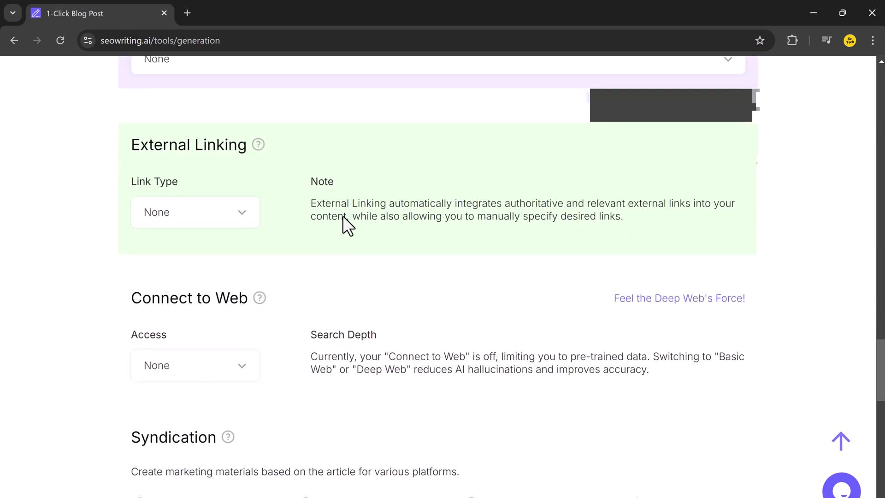
left_click(244, 213)
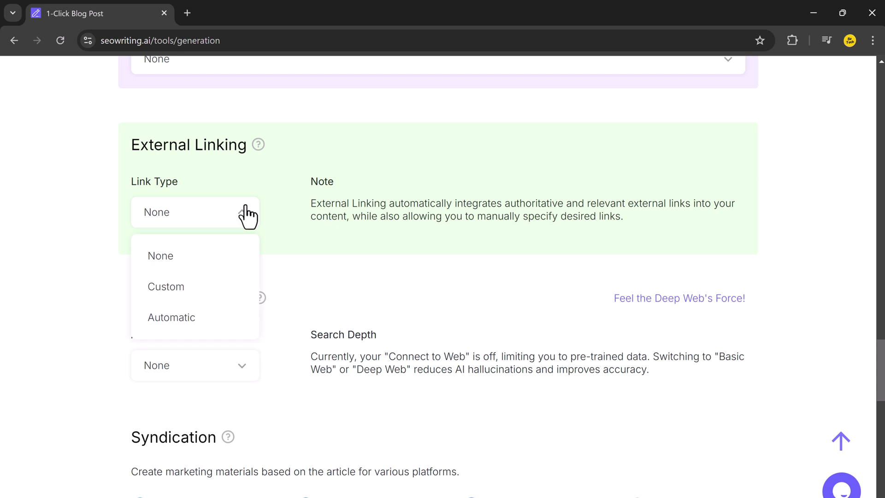
scroll(224, 310, "down", 1)
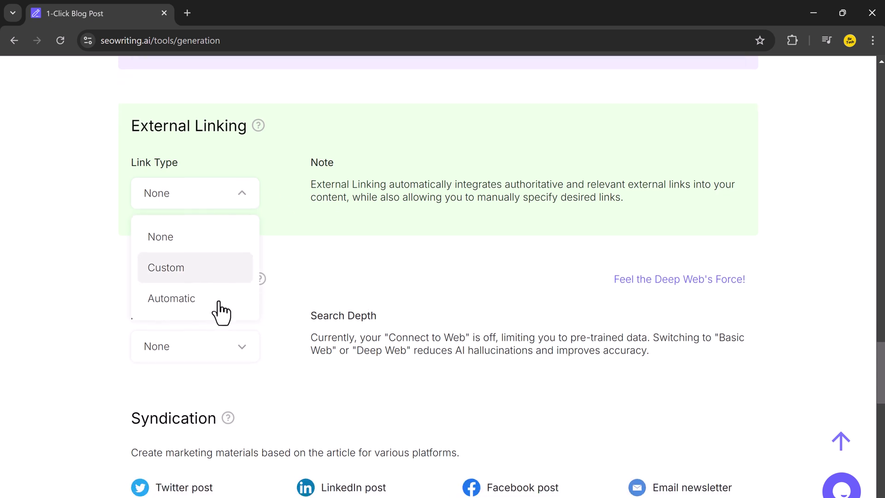
scroll(216, 314, "up", 1)
left_click(204, 319)
left_click(406, 304)
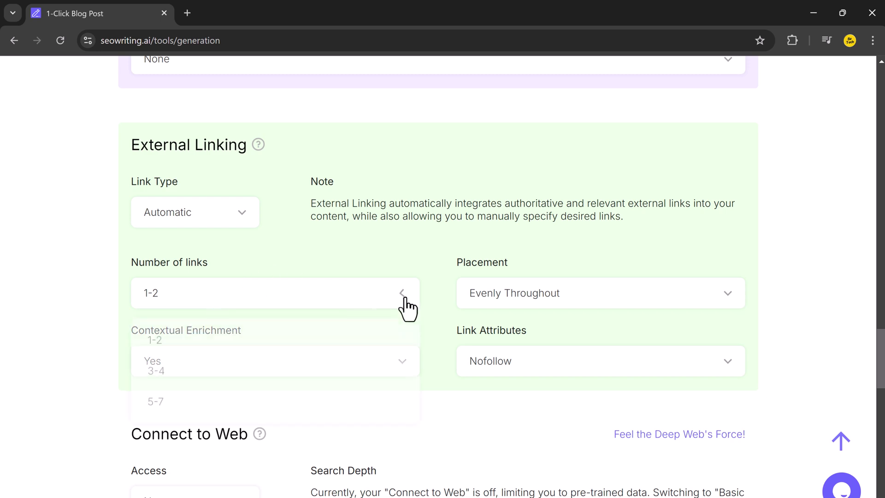
left_click(368, 373)
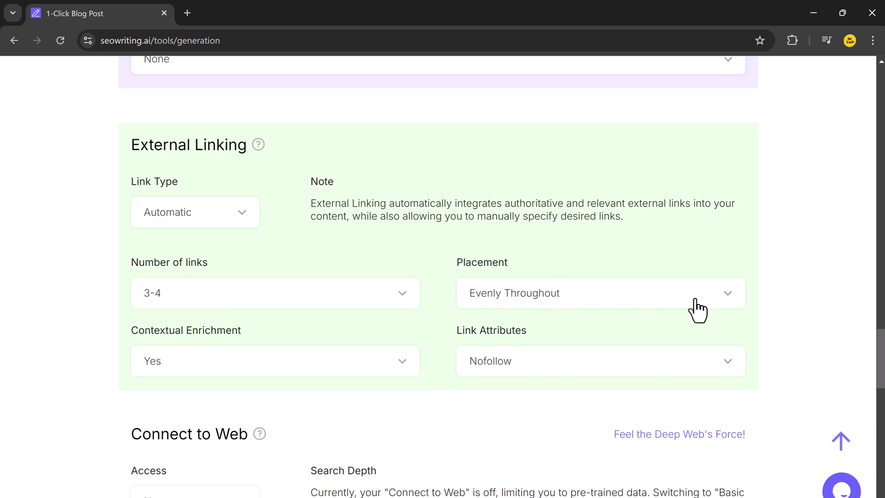
scroll(231, 402, "down", 5)
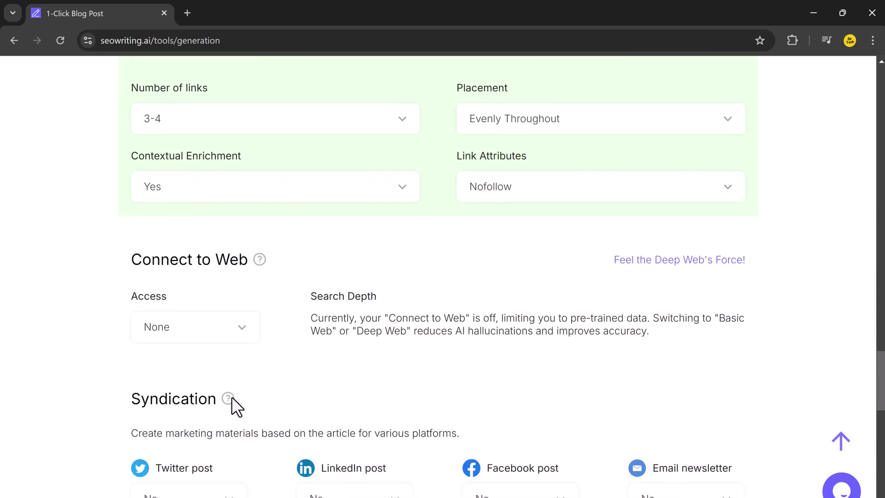
Set web access to Deep Web, then review Syndication down to the Outline Editor
left_click(243, 246)
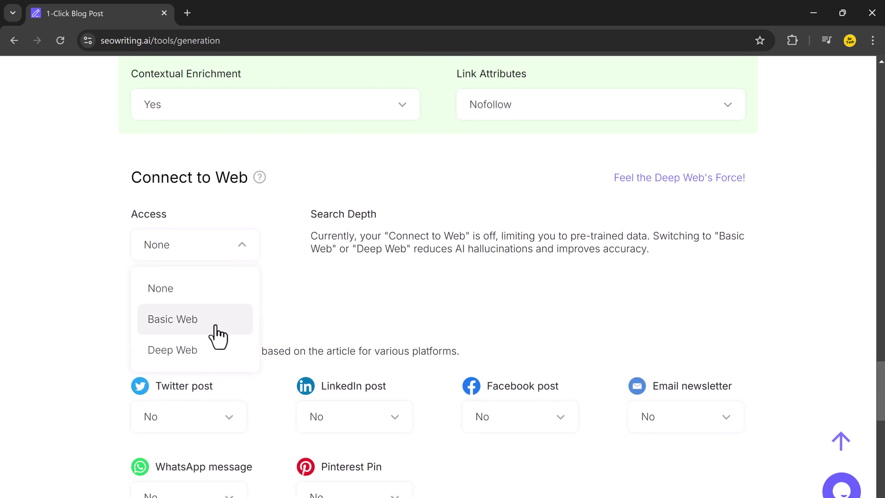
left_click(217, 355)
scroll(303, 420, "down", 2)
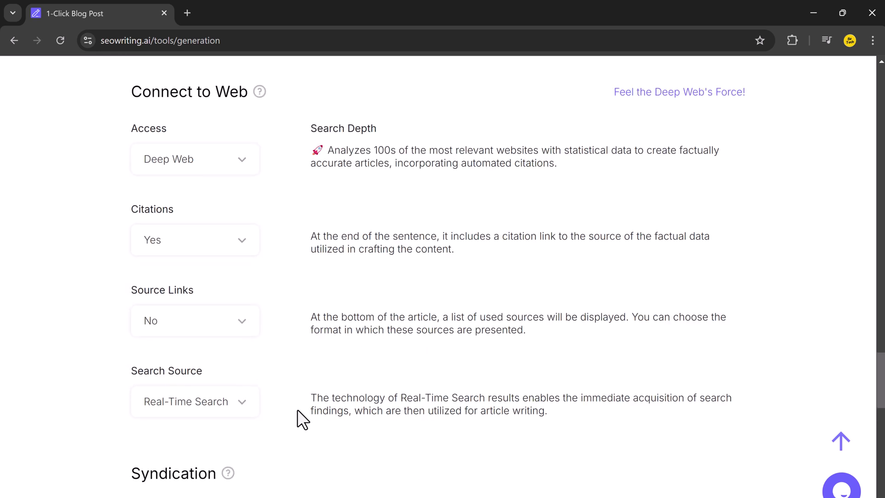
scroll(303, 420, "down", 6)
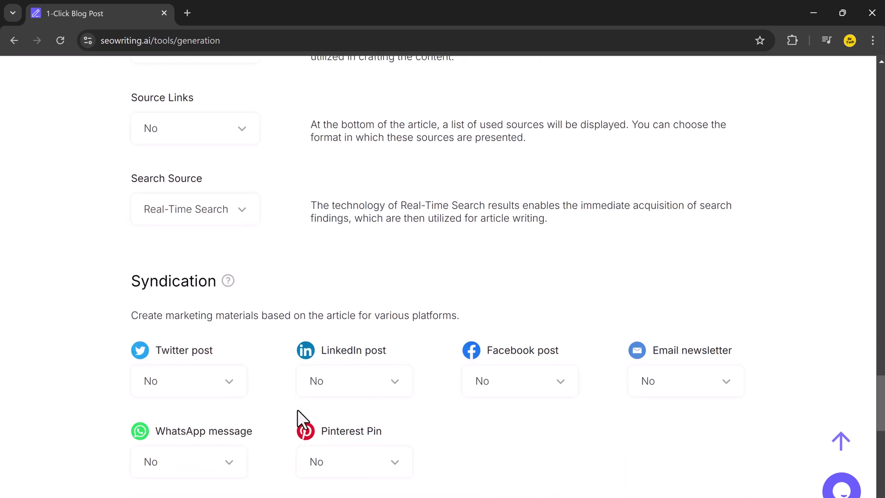
scroll(303, 420, "down", 1)
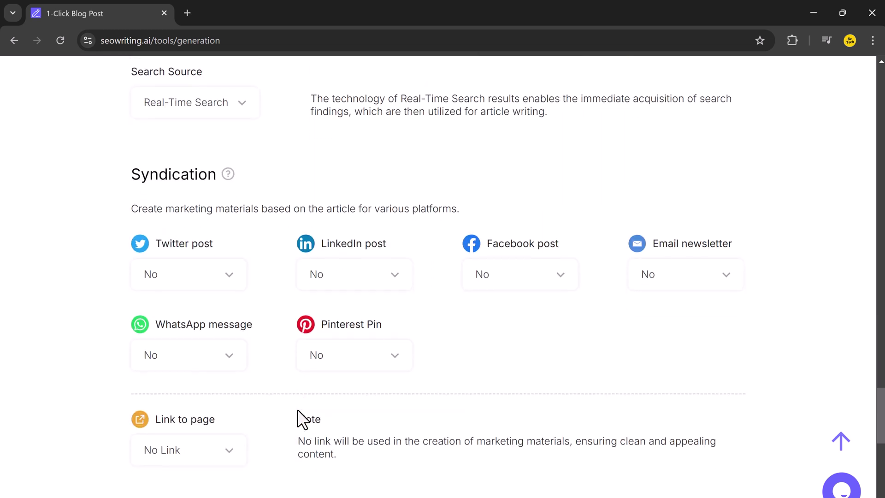
scroll(297, 412, "down", 2)
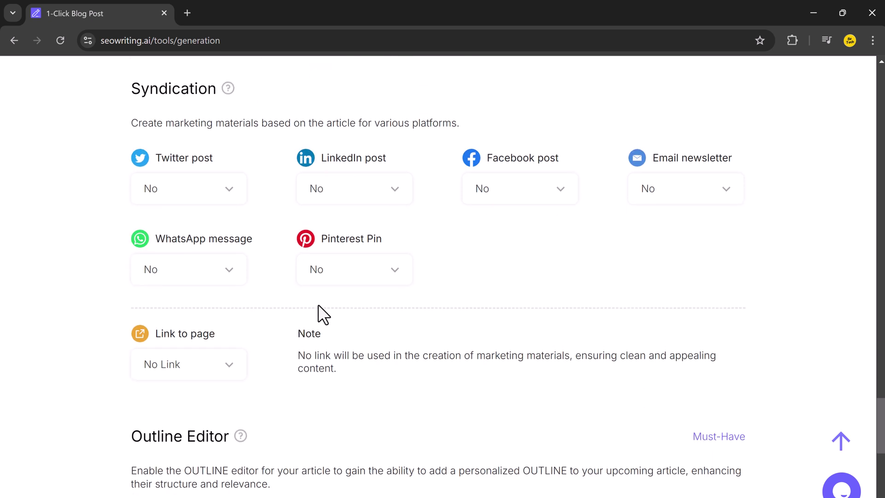
scroll(443, 308, "down", 1)
scroll(442, 308, "up", 1)
Try enabling WordPress publishing, then cancel the integration prompt so Publication stays No
scroll(499, 165, "down", 3)
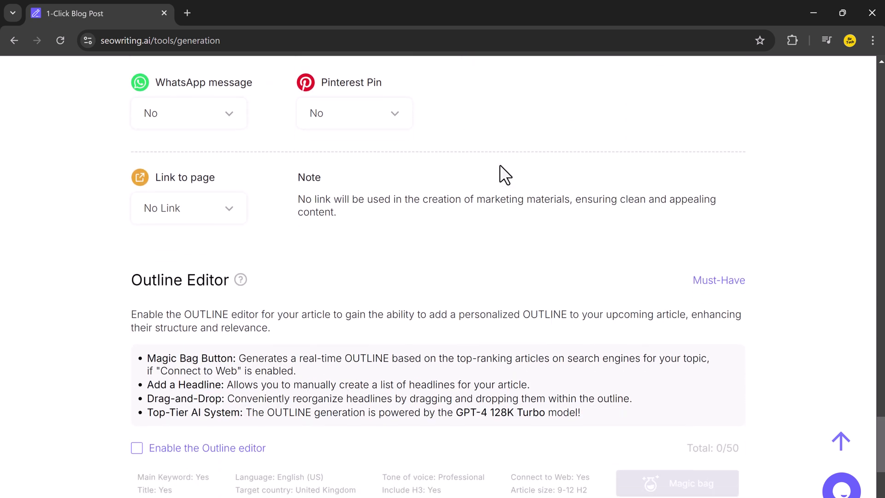
scroll(500, 166, "down", 3)
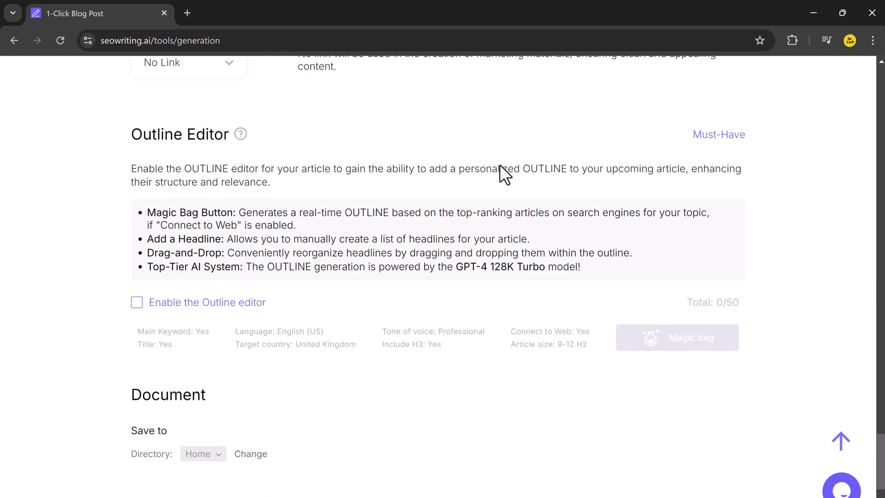
scroll(500, 164, "down", 1)
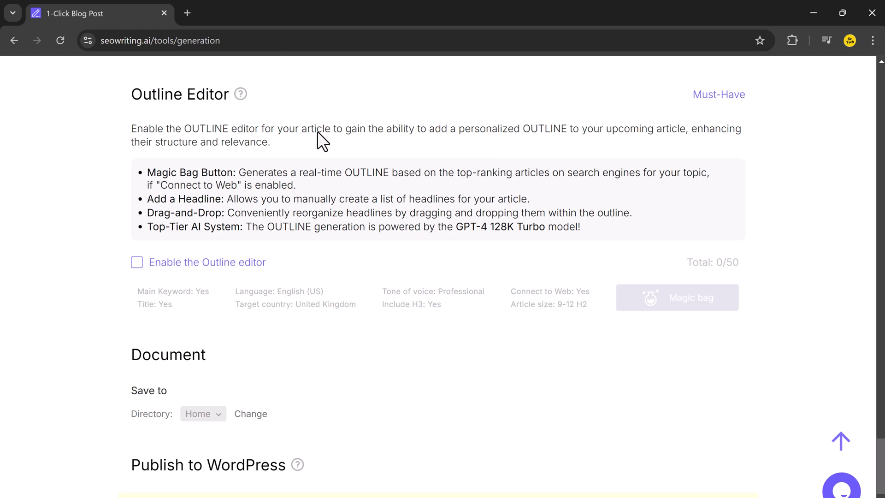
scroll(340, 228, "down", 4)
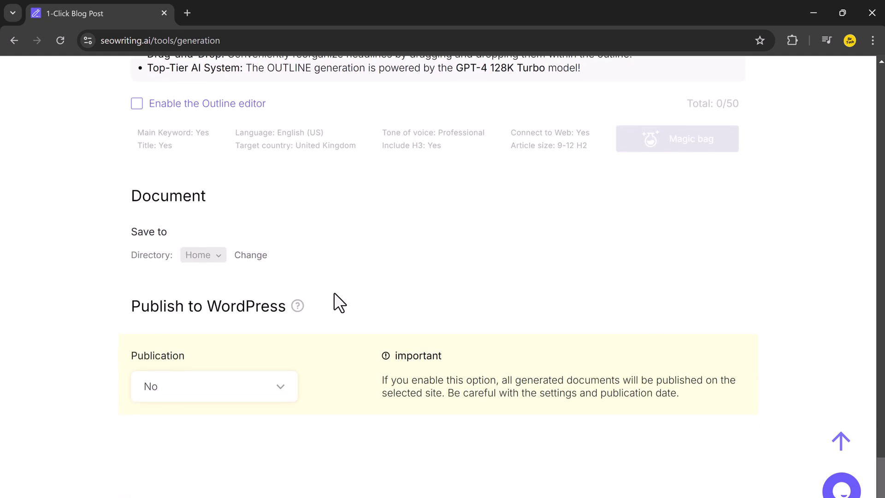
left_click(284, 391)
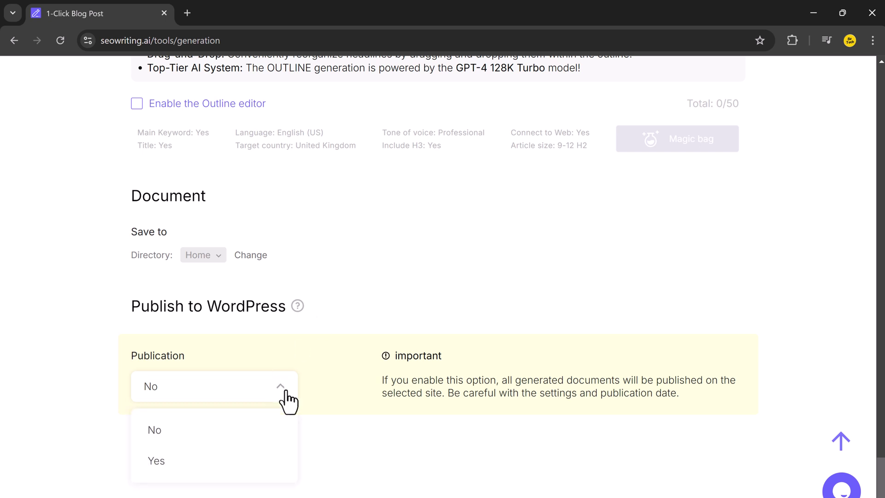
left_click(253, 460)
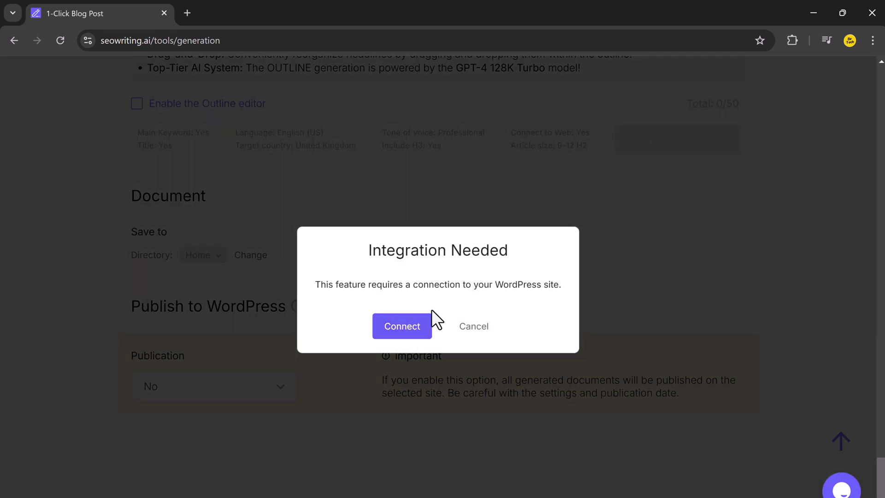
left_click(474, 326)
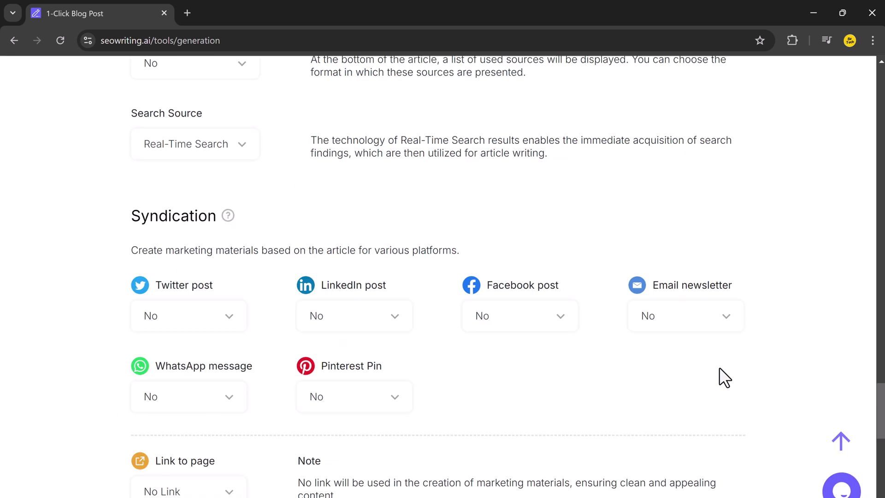
Run generation of the Digital Marketing post and open the finished article from Builder
left_click(841, 441)
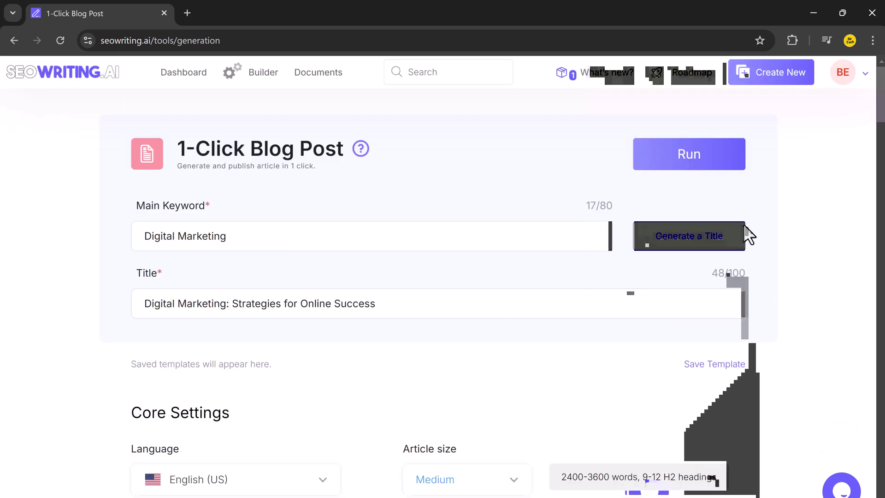
left_click(640, 150)
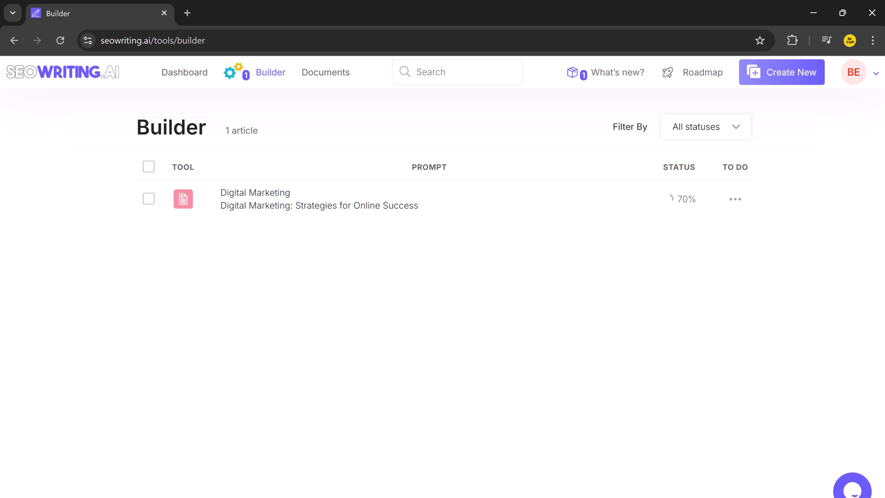
left_click(650, 212)
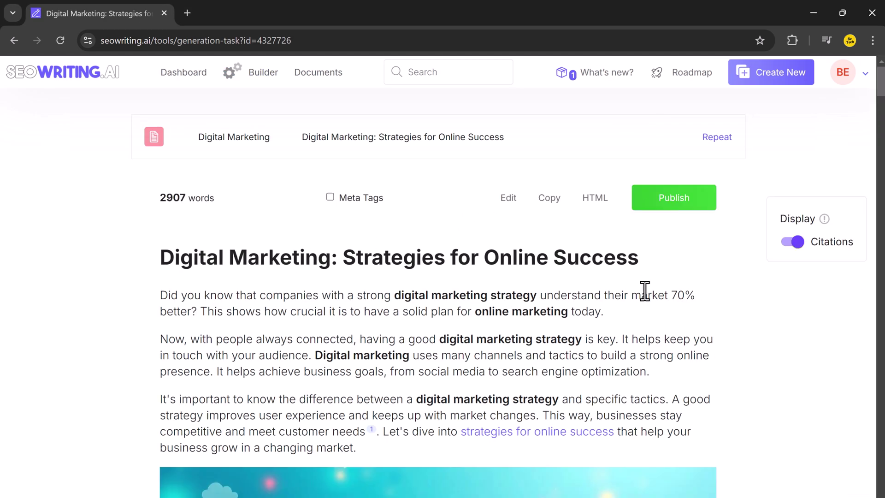
scroll(645, 290, "down", 15)
scroll(645, 289, "down", 15)
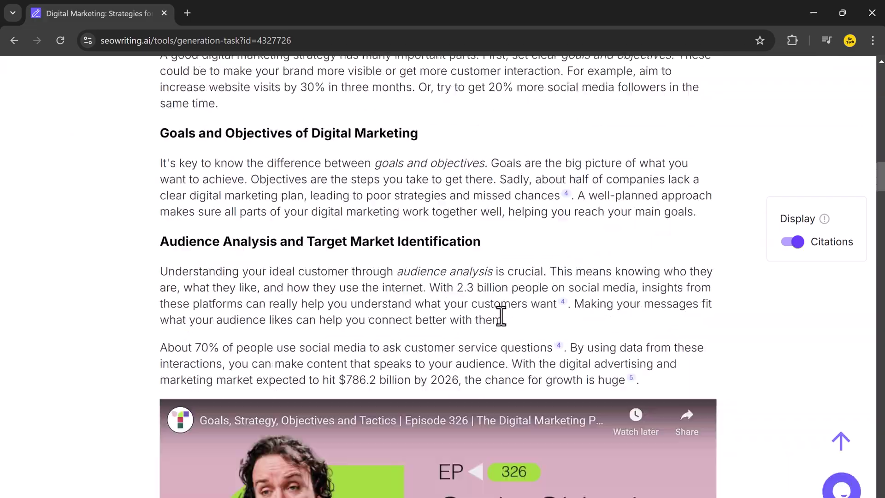
scroll(720, 332, "up", 20)
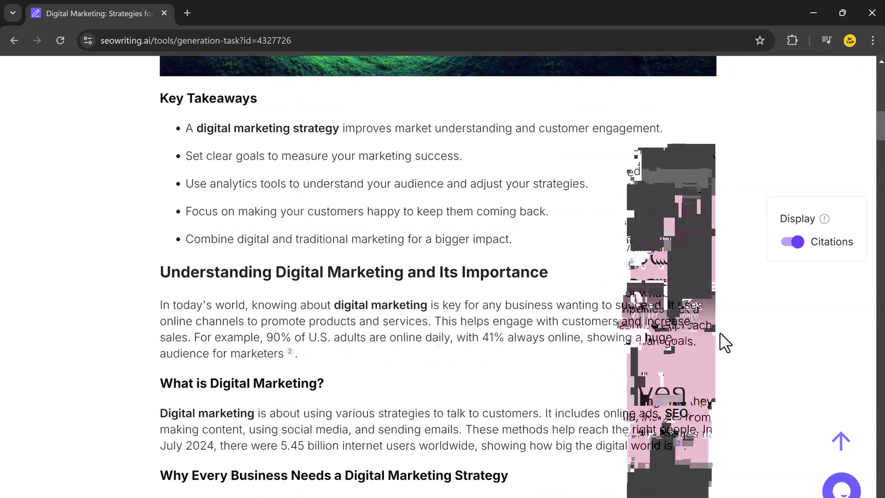
Toggle citations off and on in the 2907-word article, leaving them shown
left_click(792, 242)
left_click(792, 241)
left_click(792, 242)
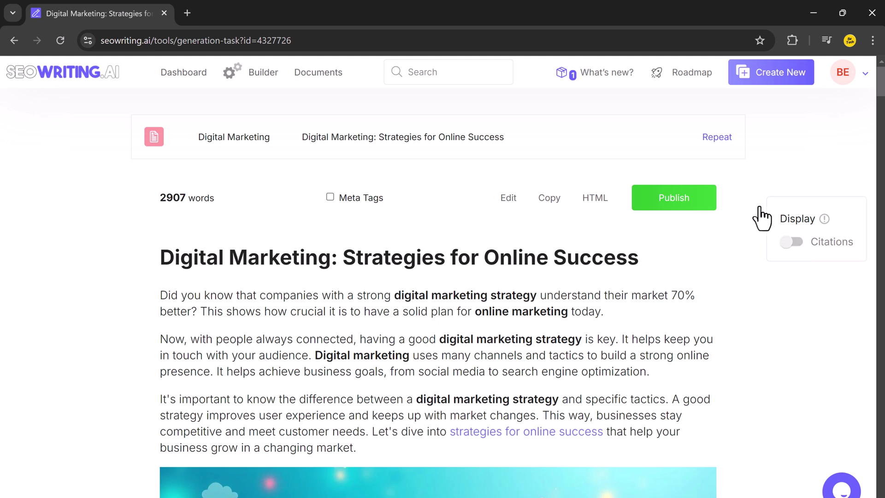
left_click(792, 242)
left_click(866, 74)
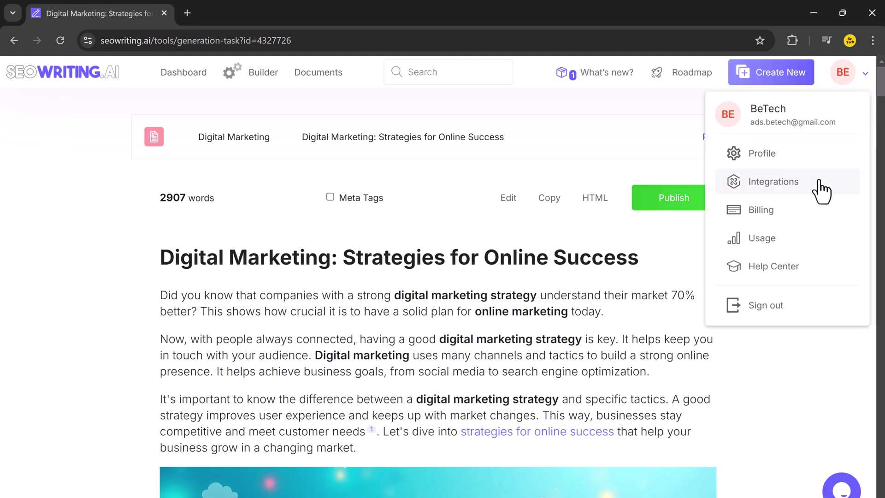
In Bulk Article Generation, enter keywords Future of Ai, Role of Augmented Reality and blockchain technology
left_click(774, 182)
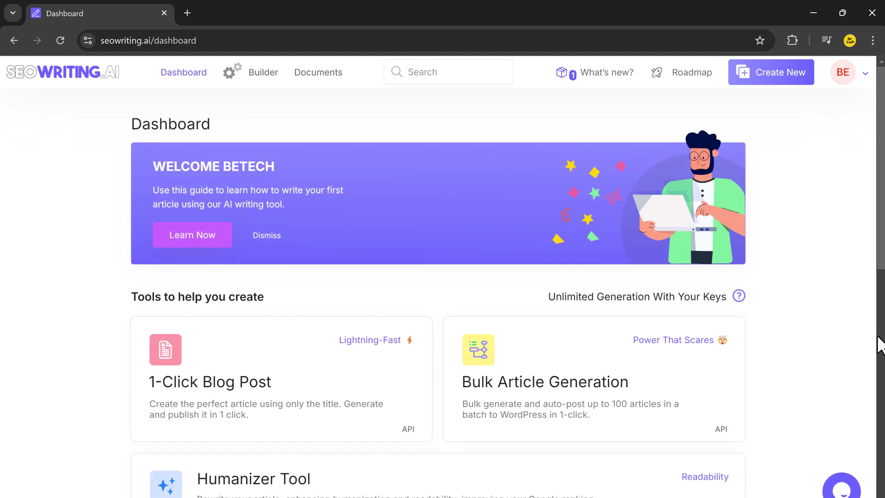
scroll(881, 358, "down", 1)
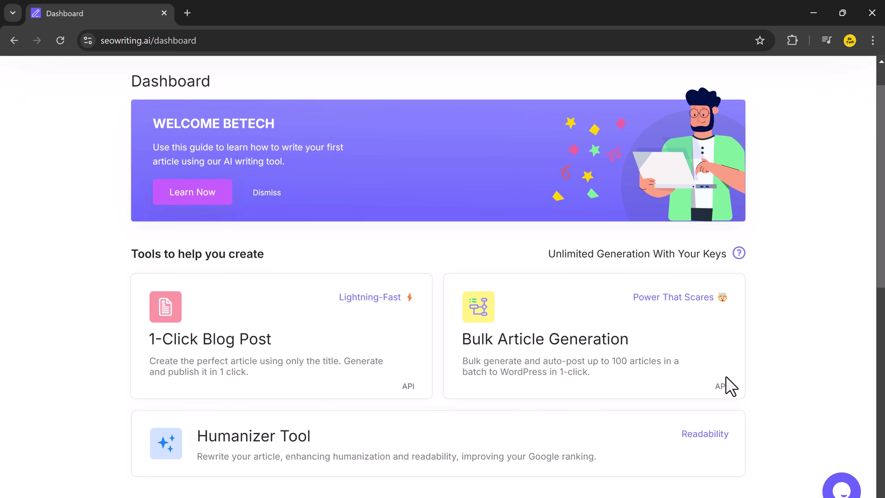
left_click(555, 324)
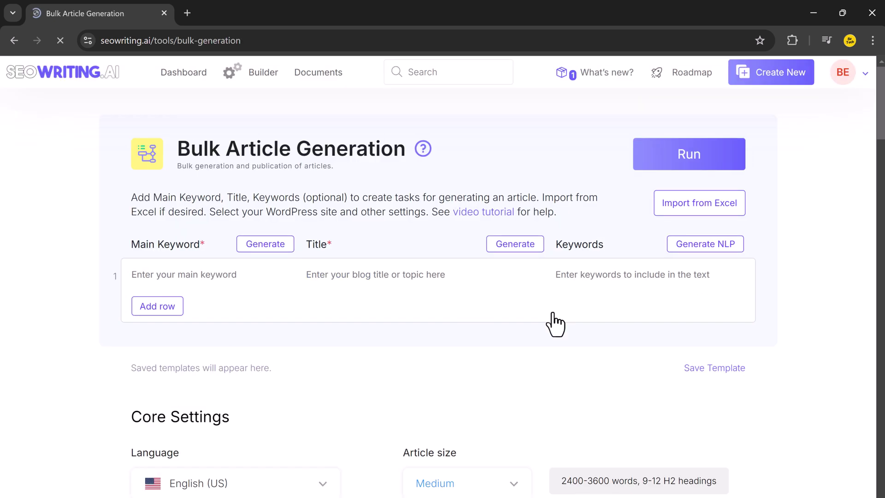
left_click(156, 308)
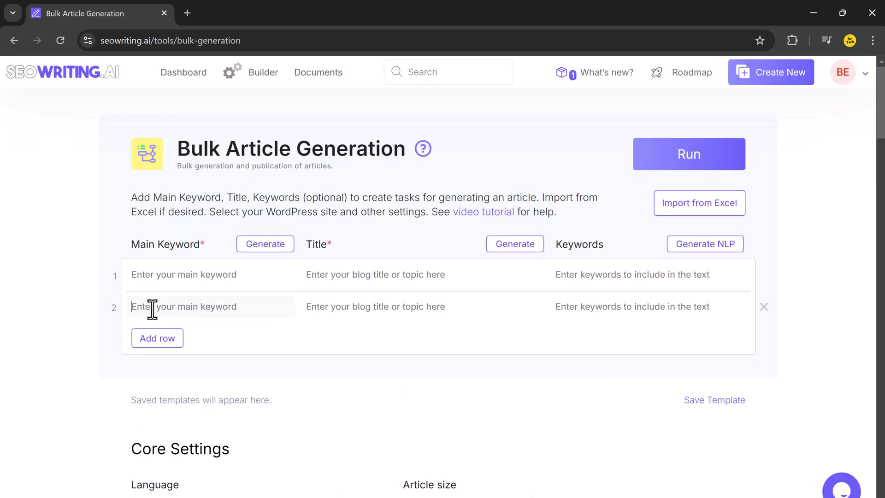
left_click(197, 276)
type("Future of Ai")
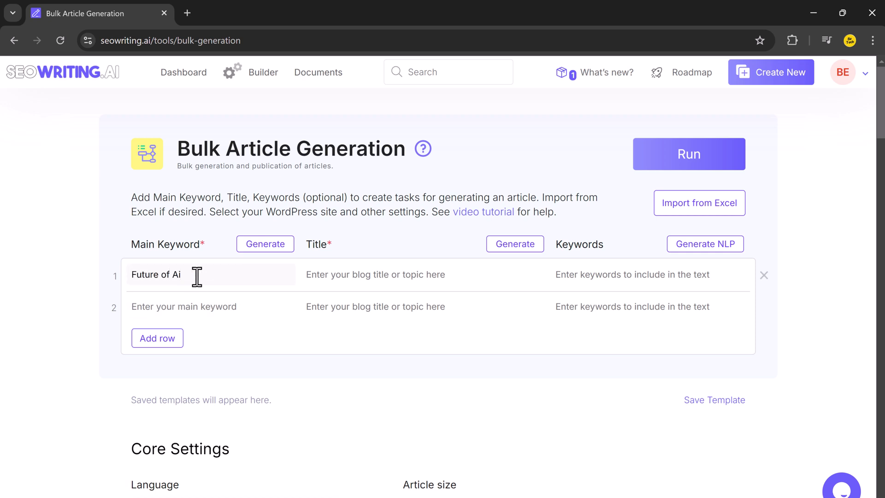
left_click(185, 307)
type("Role of Augmented Reality")
left_click(157, 338)
left_click(198, 342)
type("blockchain technology")
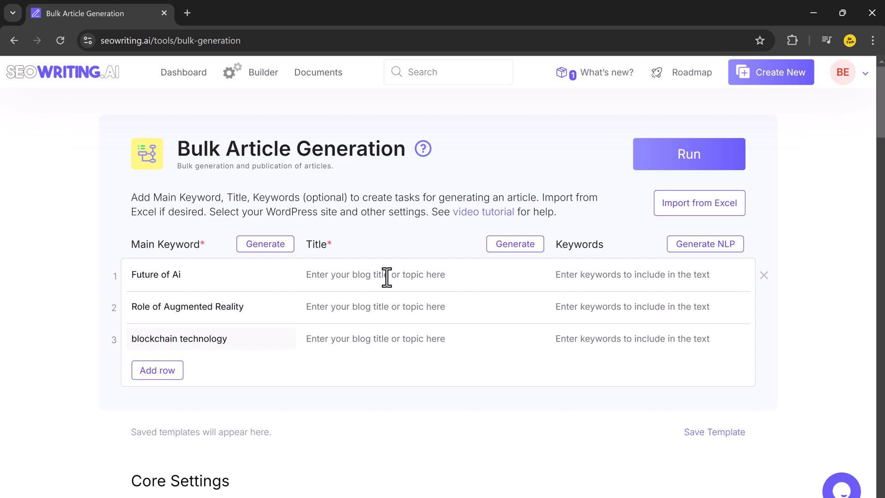
Generate titles and NLP keywords for all three rows, then run and confirm bulk generation
left_click(537, 249)
left_click(708, 249)
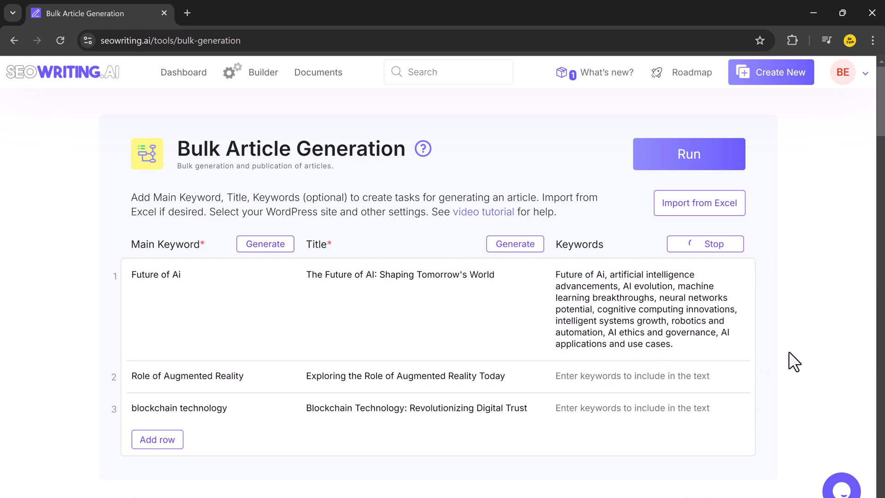
scroll(789, 352, "down", 15)
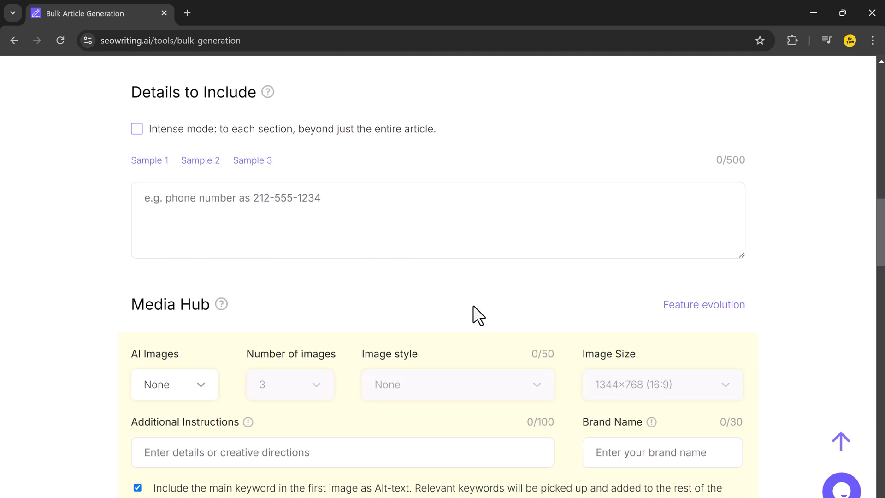
scroll(473, 305, "up", 15)
left_click(684, 164)
left_click(404, 383)
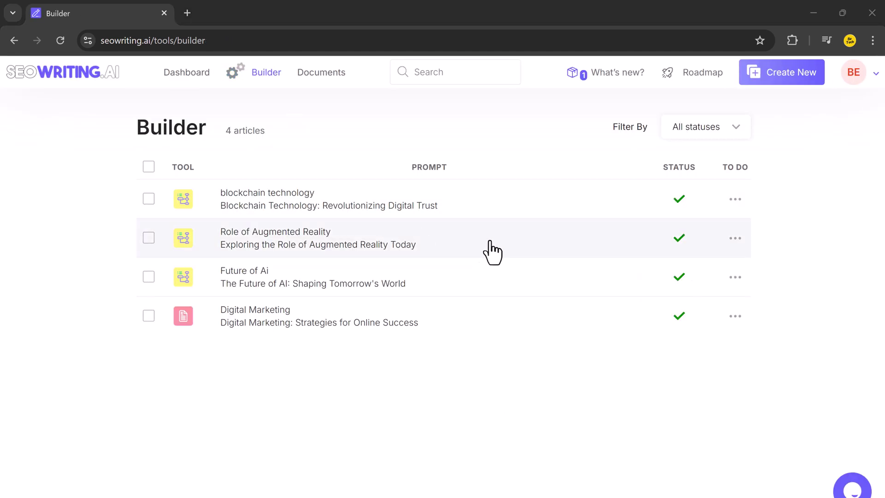
Open 'The Future of AI: What's Next in Technology' from Builder and scroll through it
left_click(669, 276)
scroll(778, 287, "down", 3)
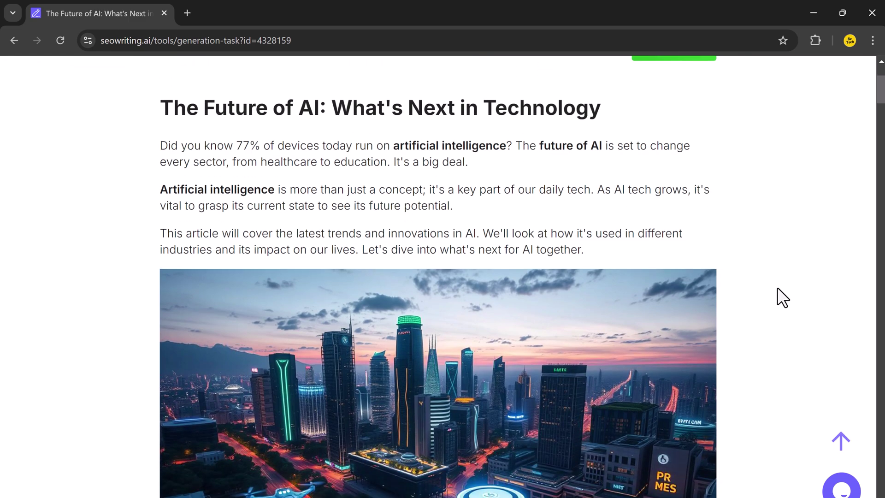
scroll(778, 288, "down", 10)
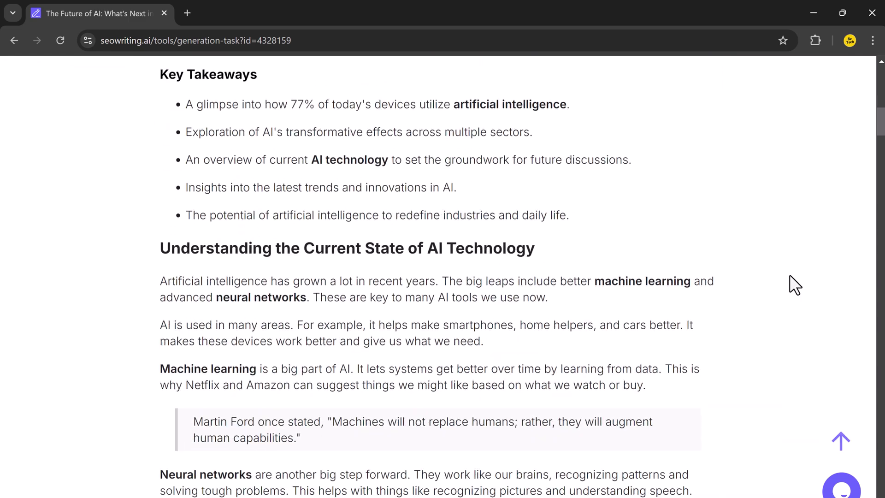
scroll(795, 284, "down", 12)
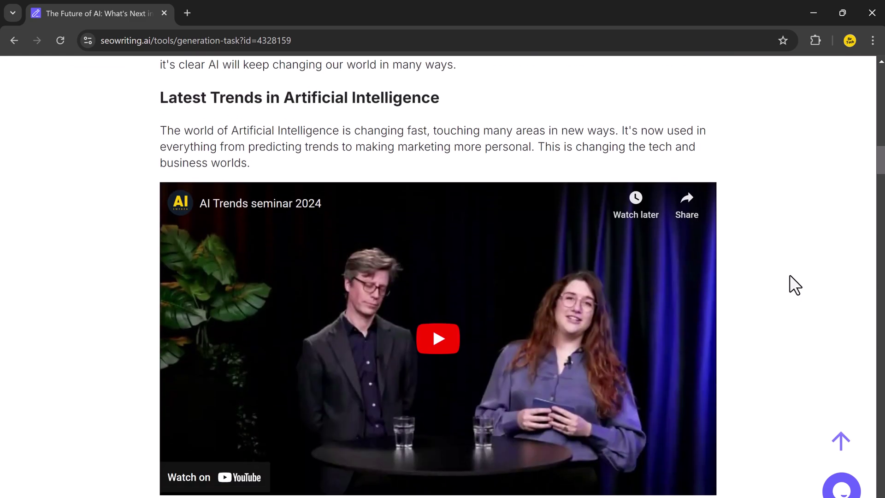
scroll(795, 285, "down", 15)
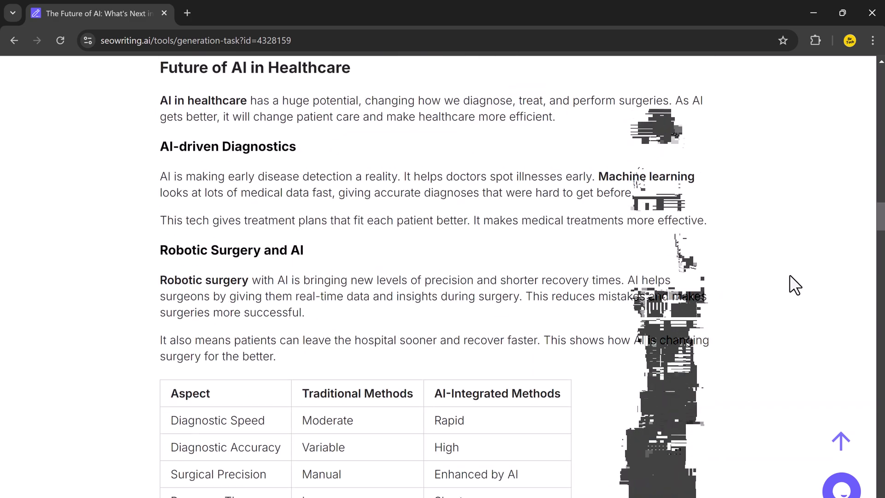
scroll(795, 285, "down", 15)
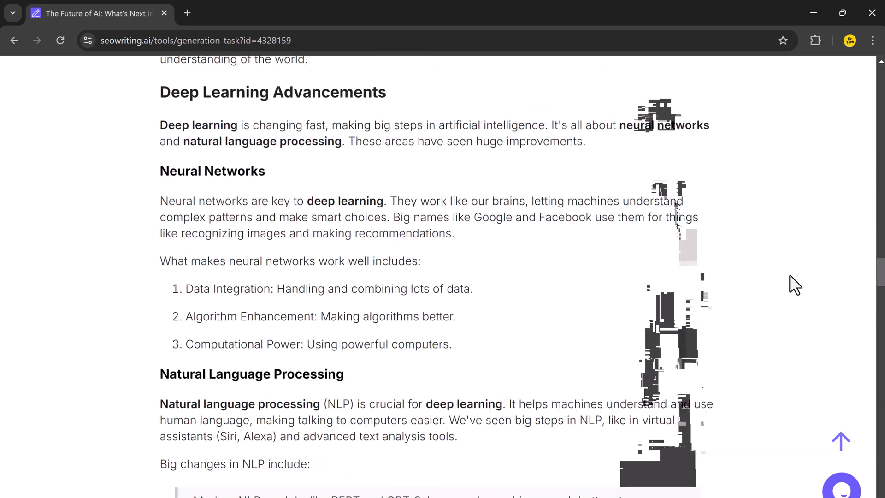
scroll(795, 284, "down", 12)
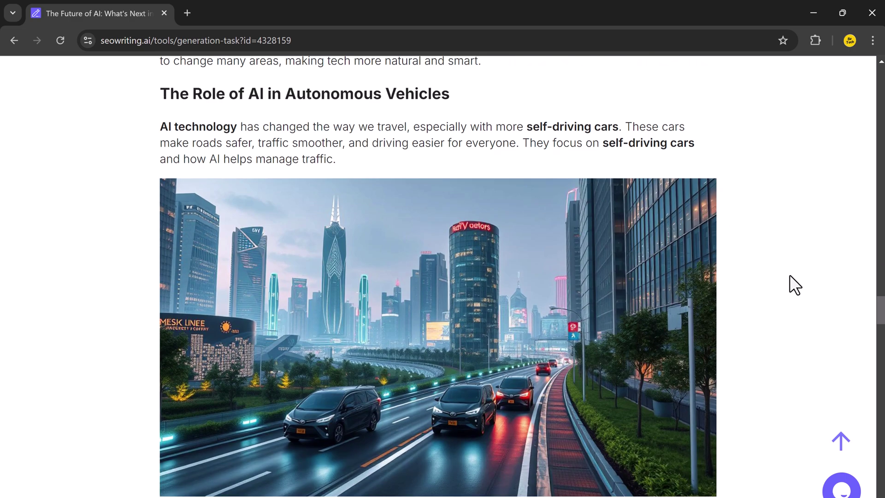
scroll(790, 277, "down", 10)
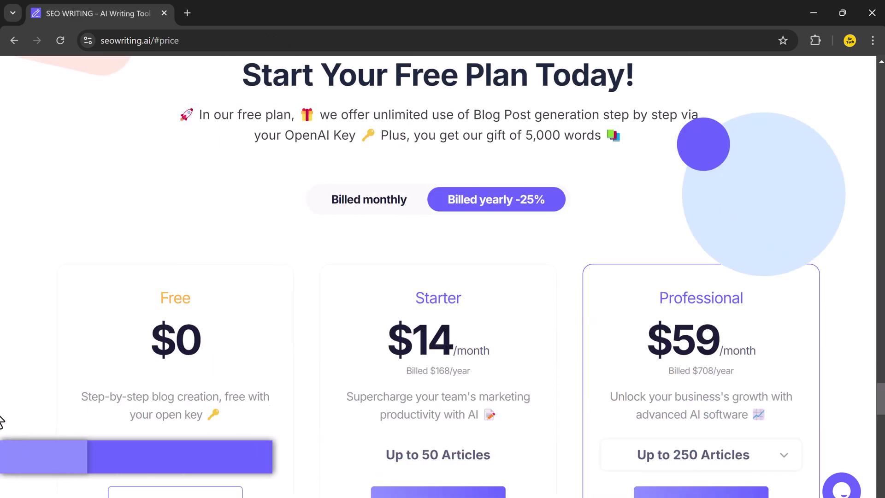
scroll(3, 417, "down", 2)
scroll(2, 417, "down", 2)
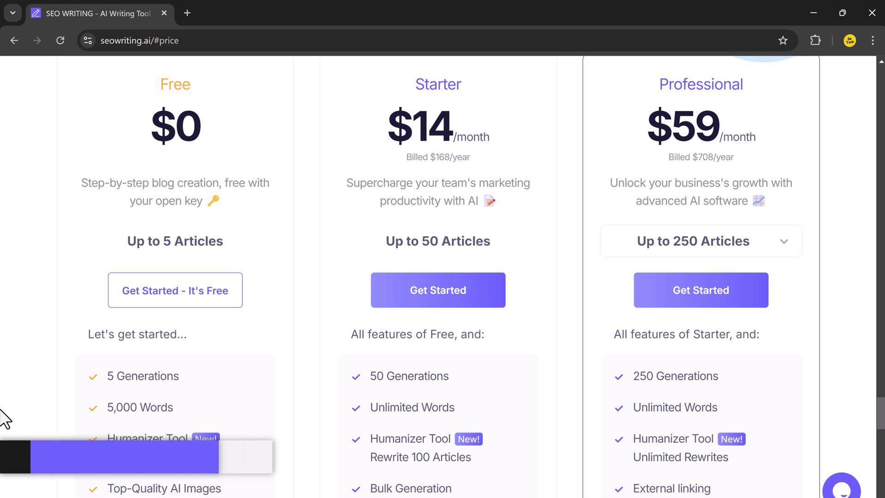
scroll(2, 417, "down", 2)
scroll(3, 418, "down", 2)
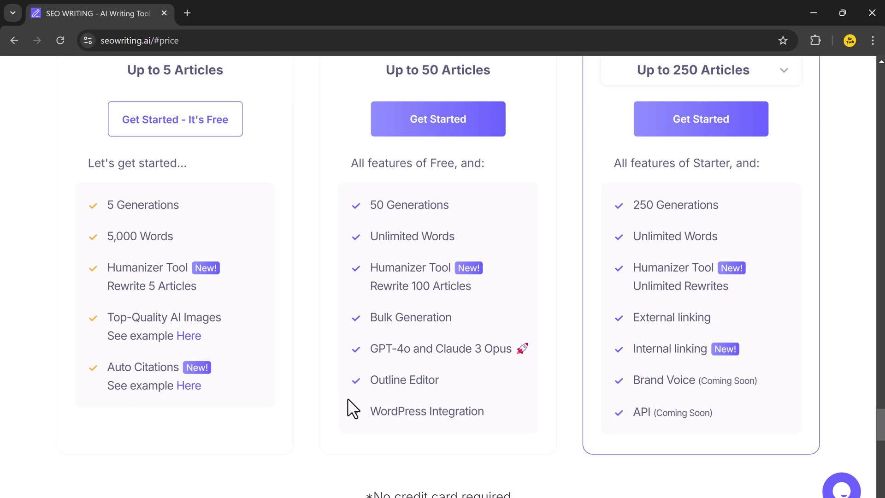
scroll(348, 399, "up", 3)
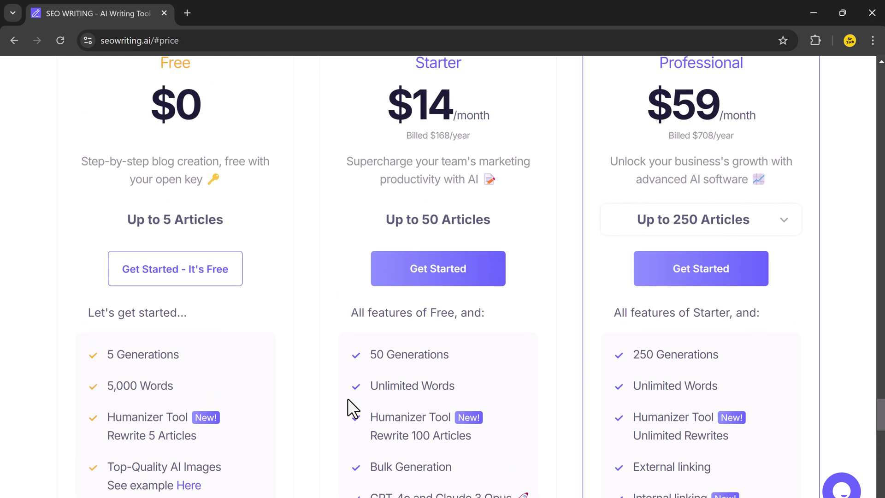
scroll(348, 398, "up", 1)
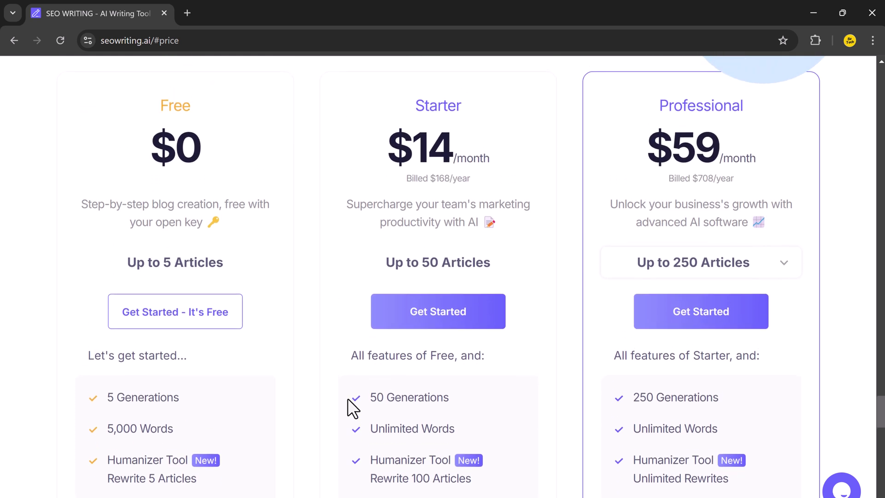